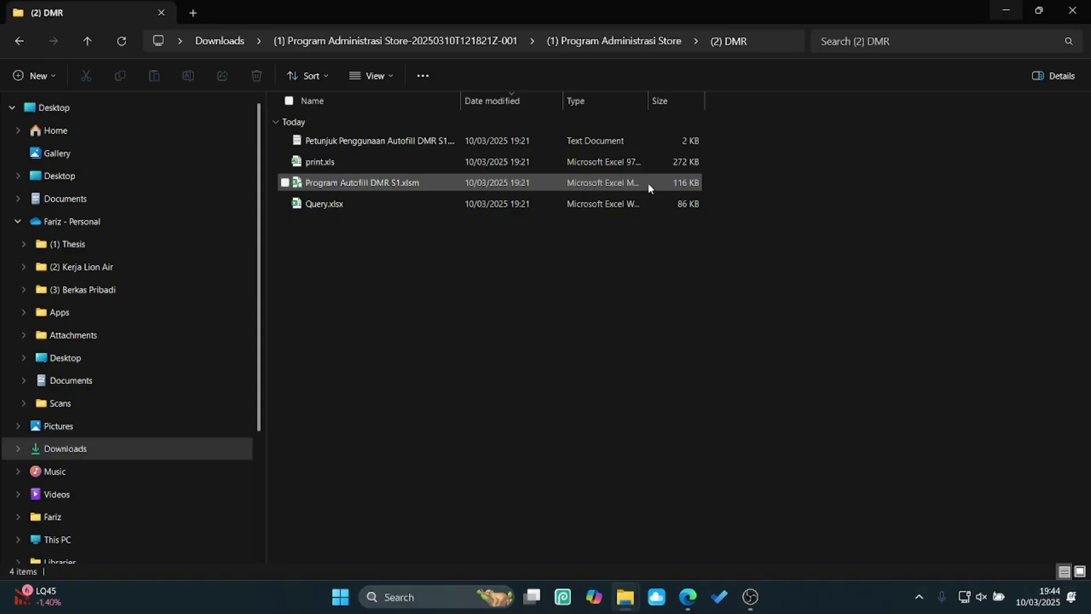
Step: Open the Program Autofill DMR S1.xlsm workbook from the (2) DMR folder
click(648, 184)
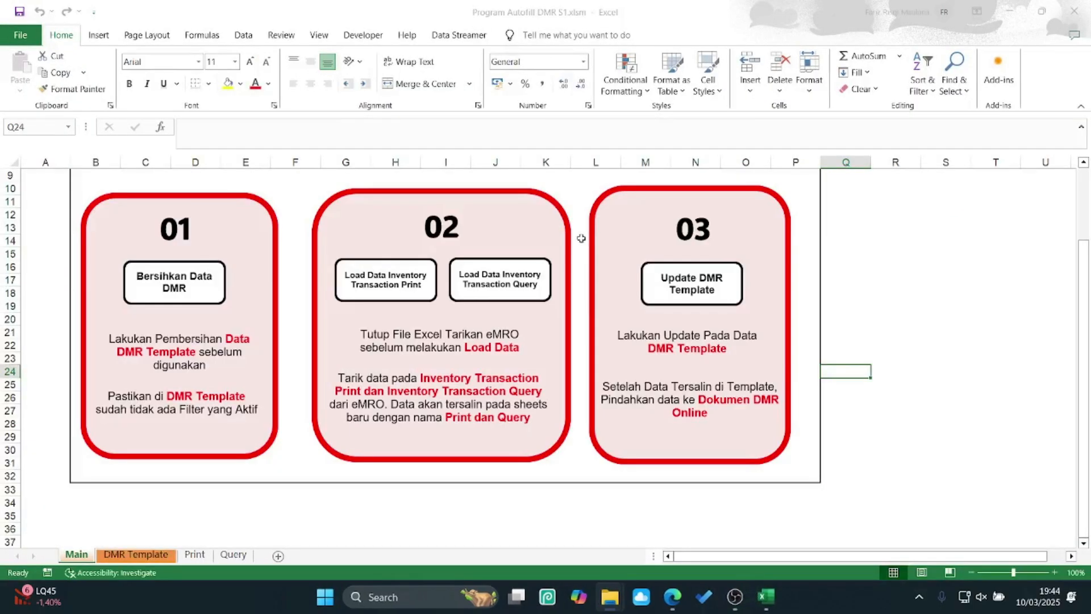
Step: Review the DMR Template sheet's existing records, checking cells D10, C8 and D3
scroll(497, 412, up, 3)
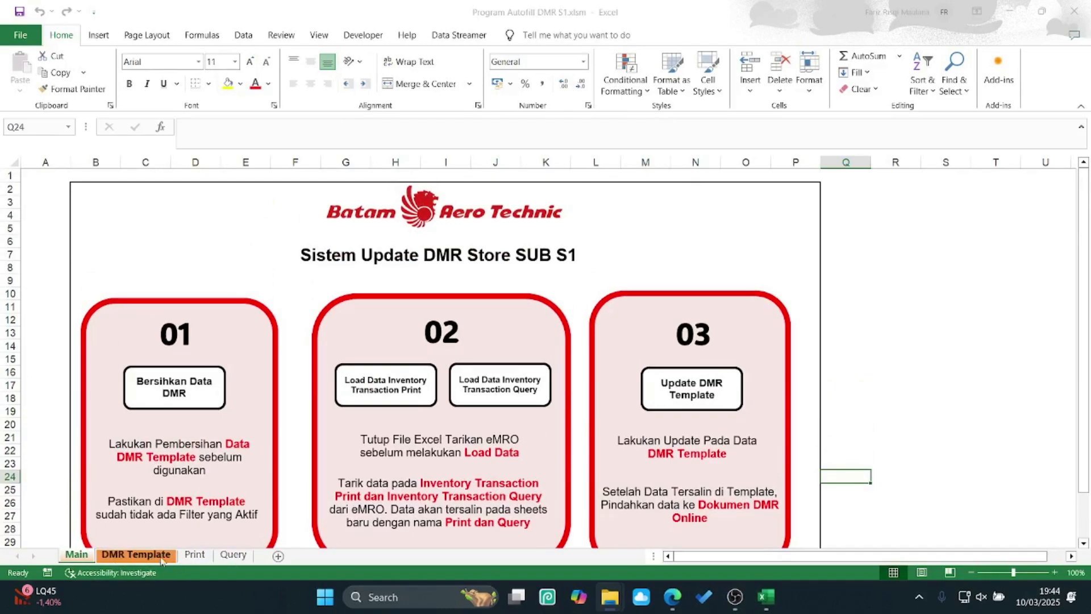
click(997, 332)
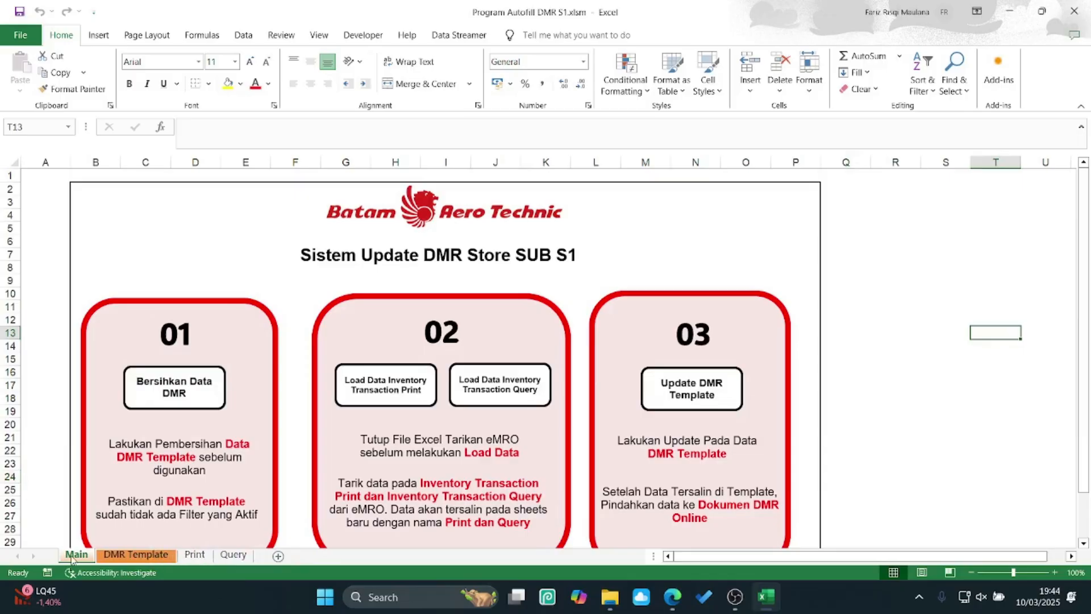
click(136, 554)
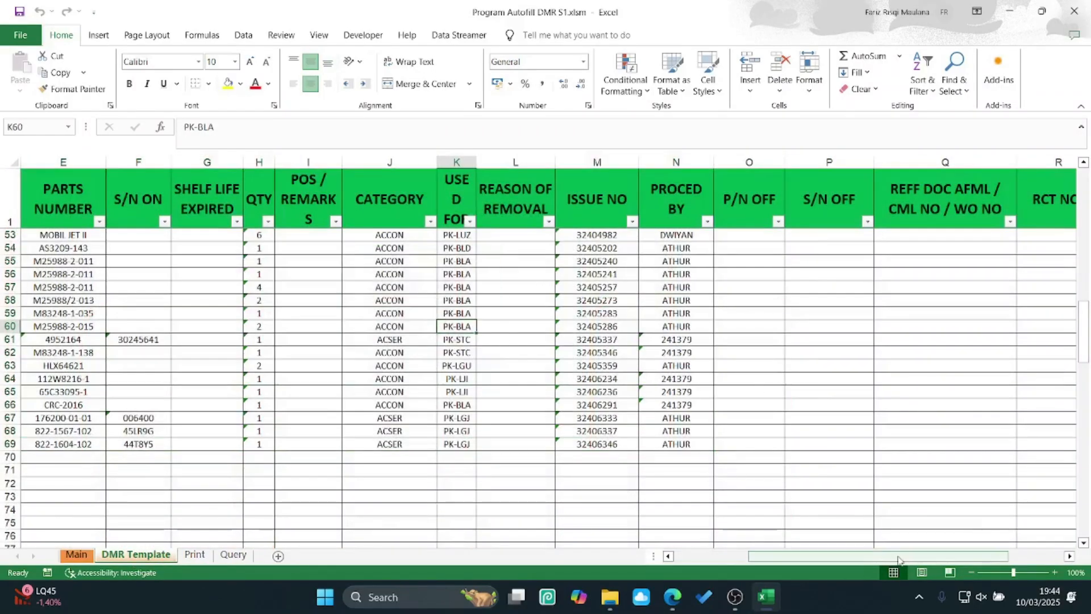
drag(937, 556, 862, 556)
scroll(417, 397, up, 6)
scroll(417, 398, up, 11)
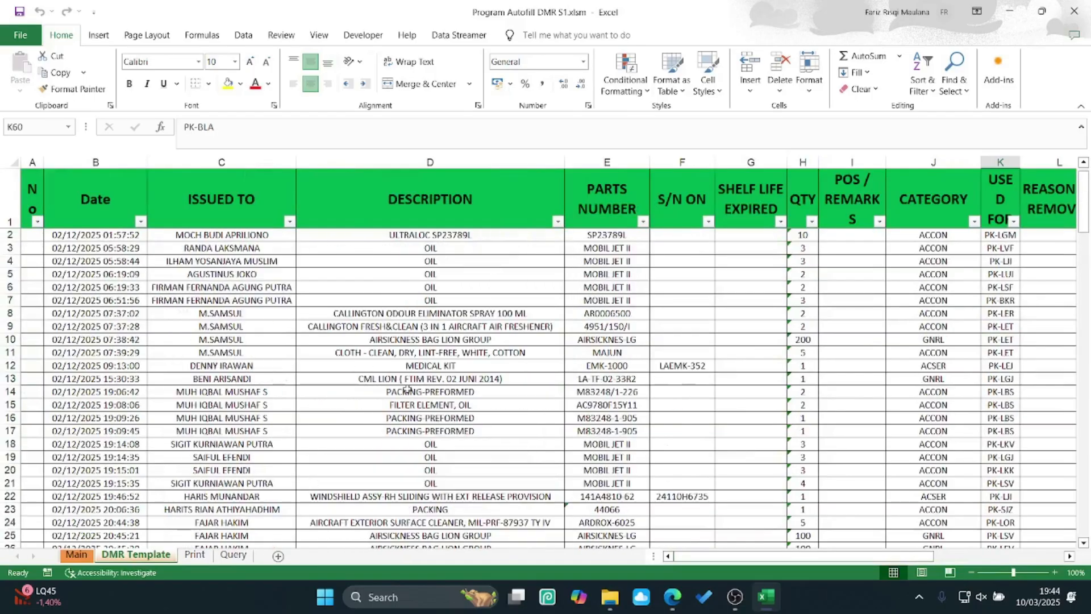
click(775, 255)
click(430, 339)
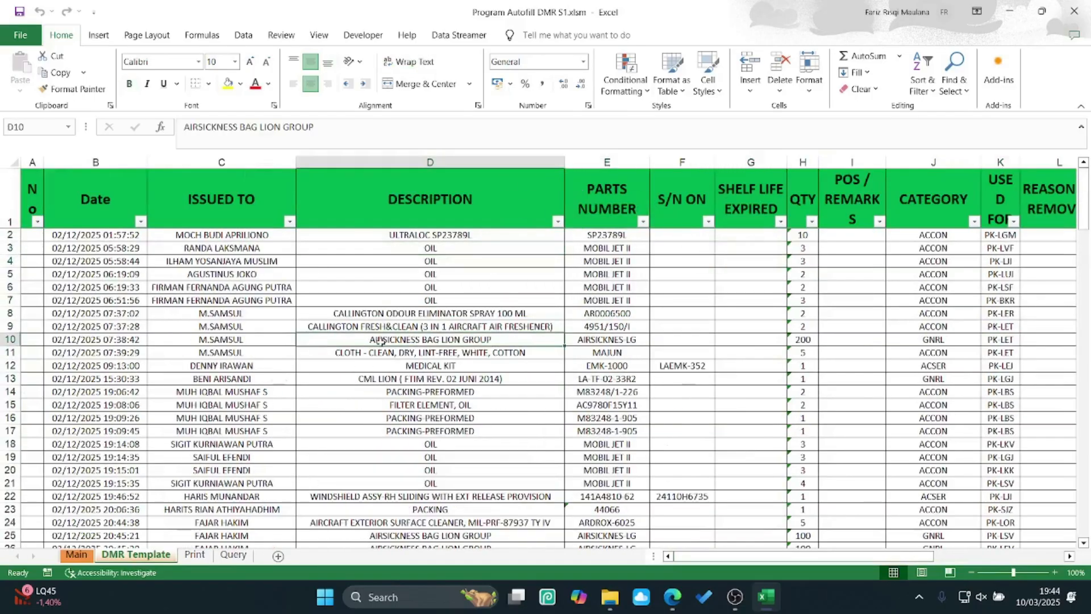
click(222, 313)
click(443, 252)
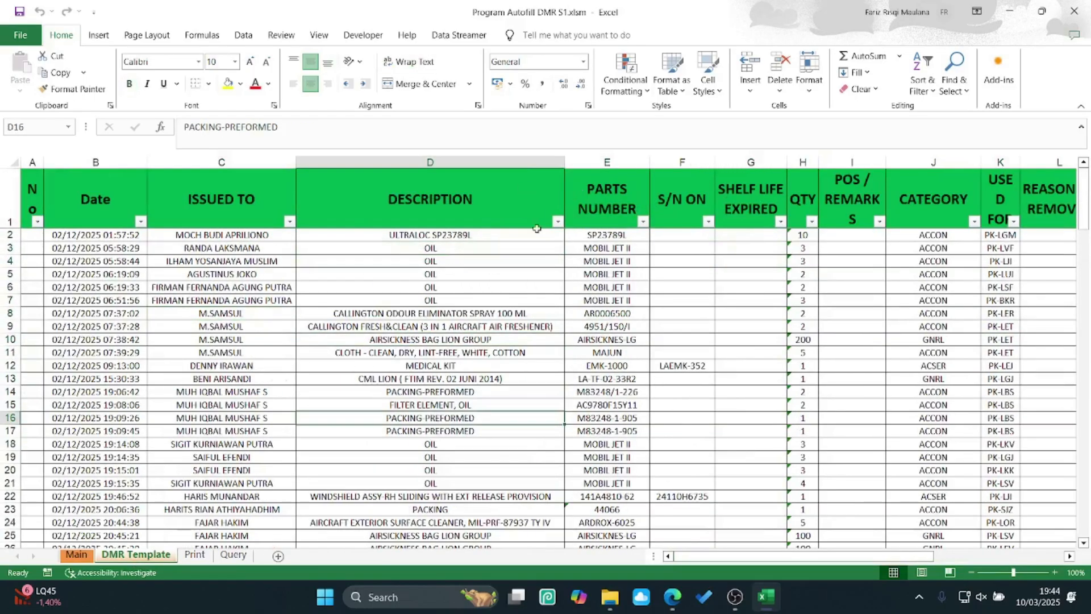
drag(782, 556, 837, 556)
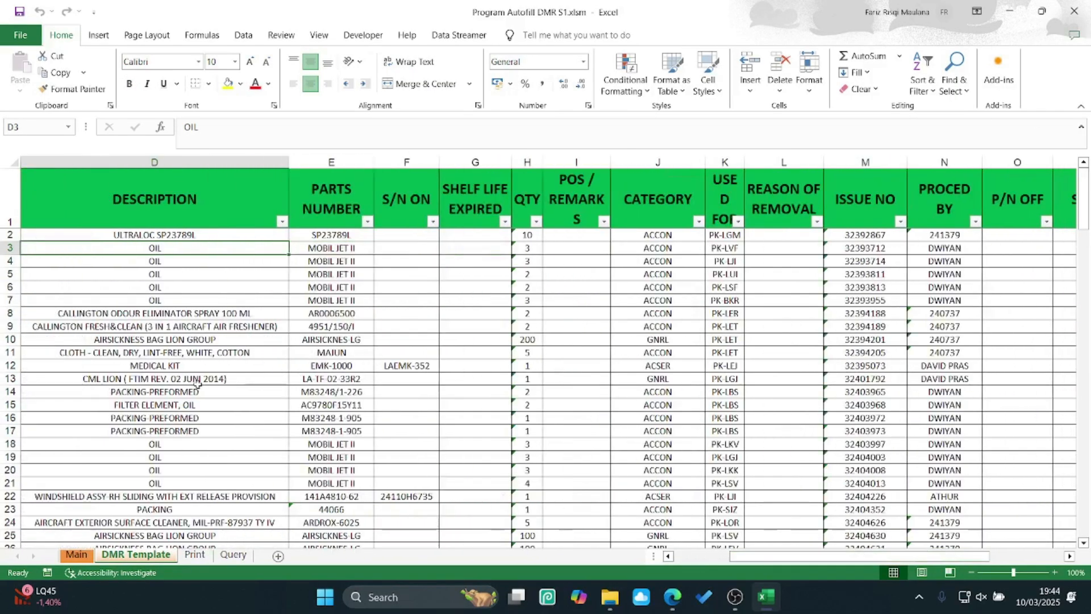
Step: Look over the Print and Query sheets, recheck cell D7, and return to Main
click(192, 555)
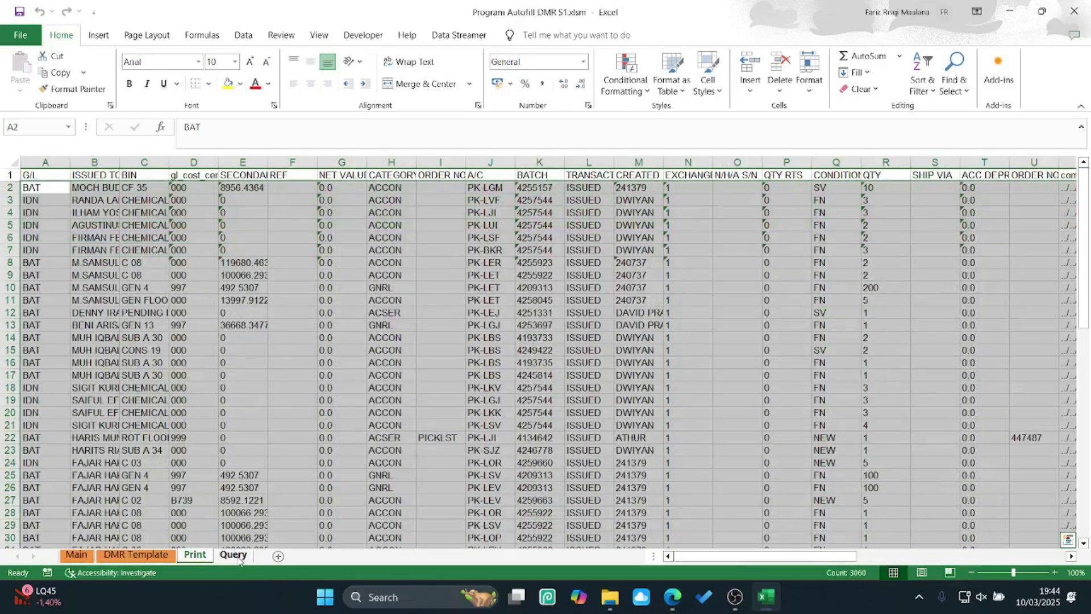
click(137, 554)
click(338, 287)
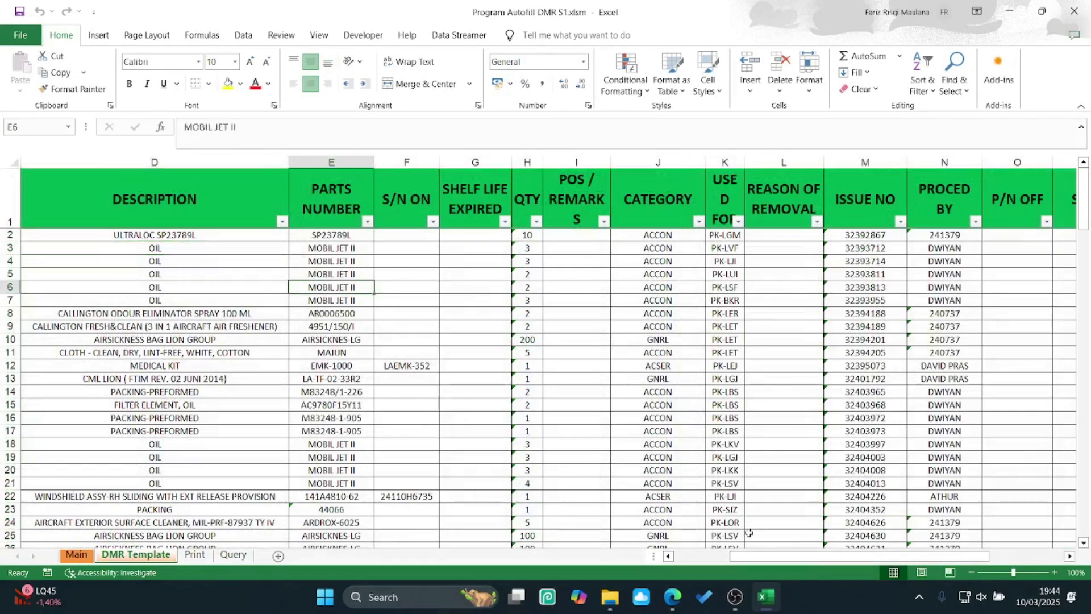
drag(784, 556, 729, 548)
click(446, 298)
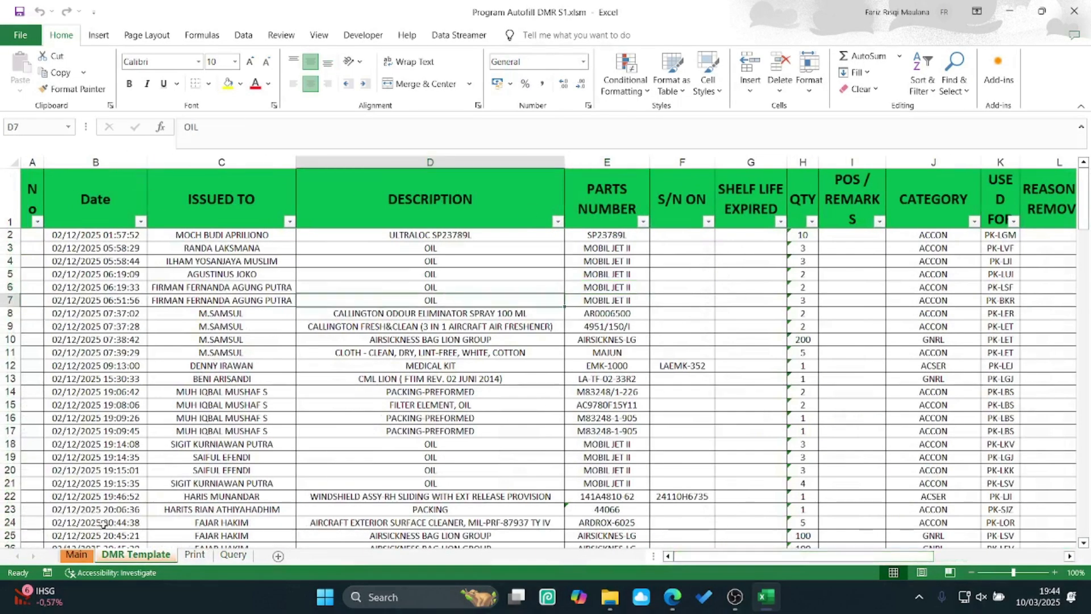
click(85, 554)
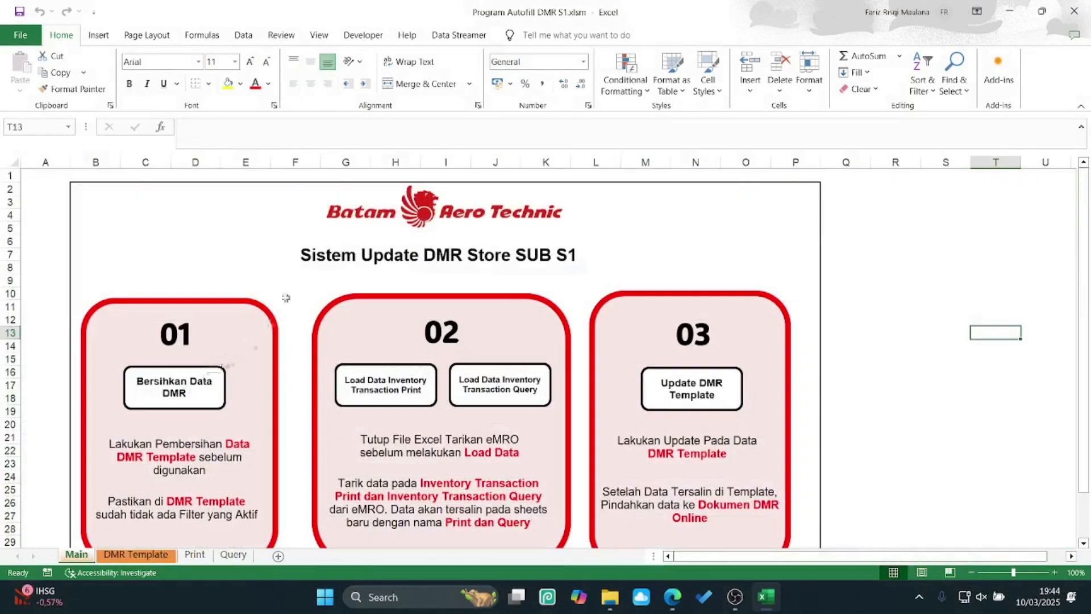
Step: Run Bersihkan Data DMR and confirm the DMR Template rows, D8 and G8, are empty
click(189, 407)
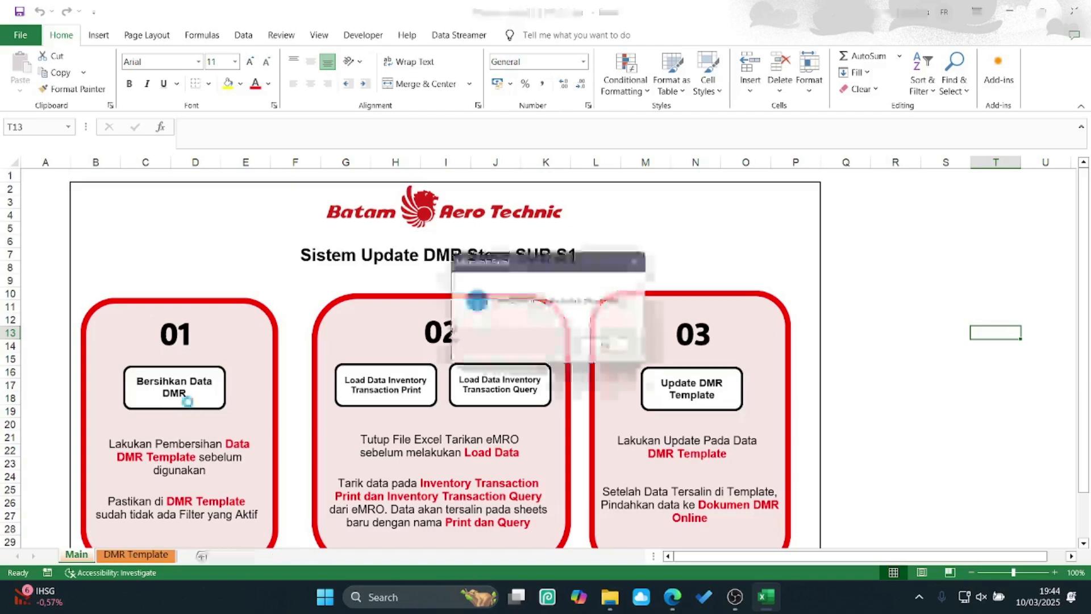
click(611, 351)
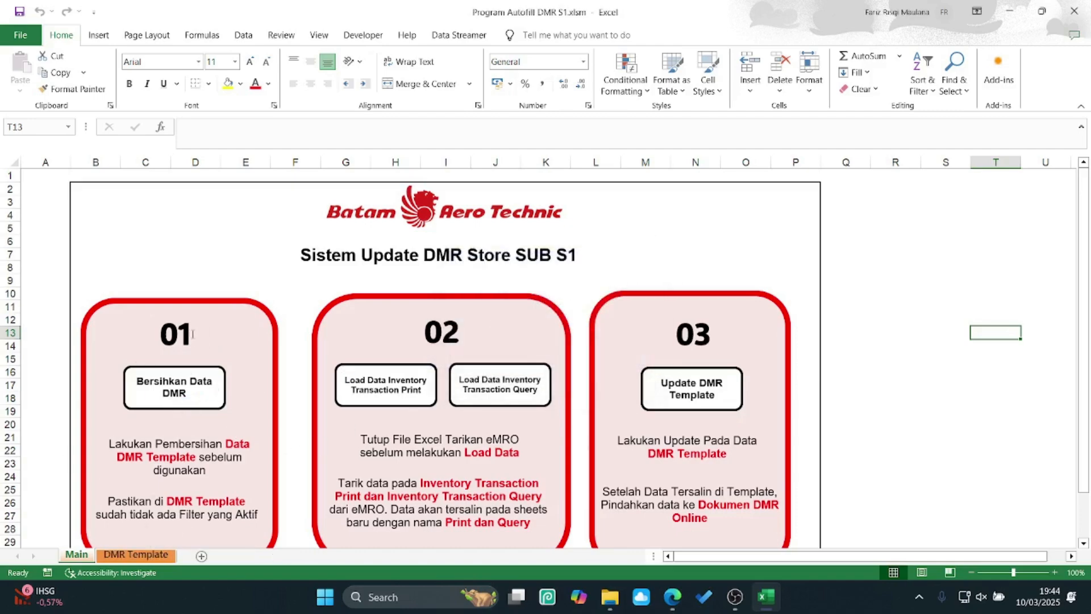
click(136, 554)
click(336, 259)
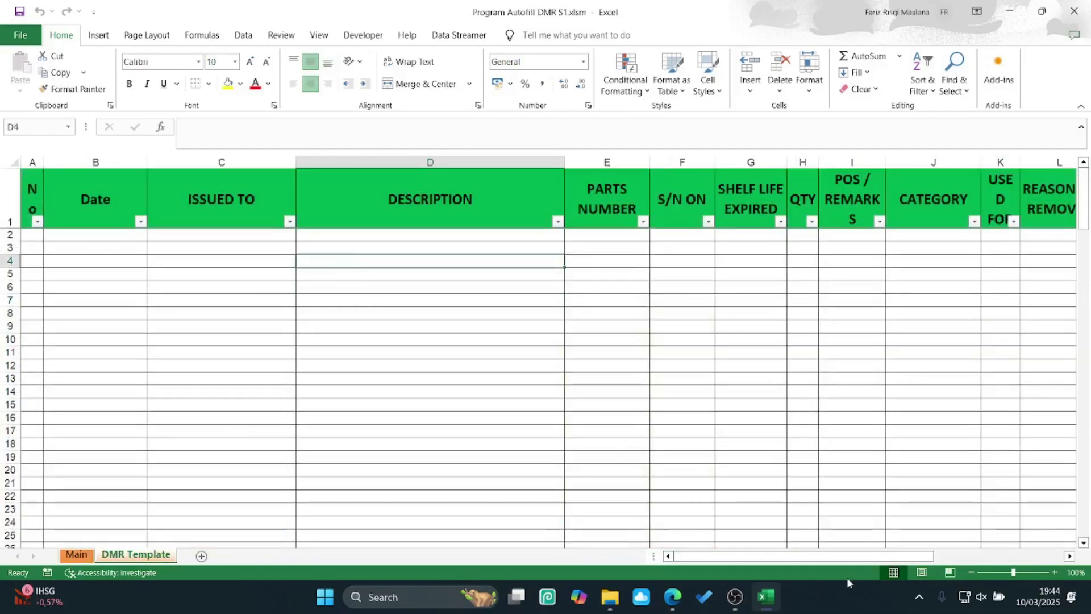
click(501, 313)
click(778, 313)
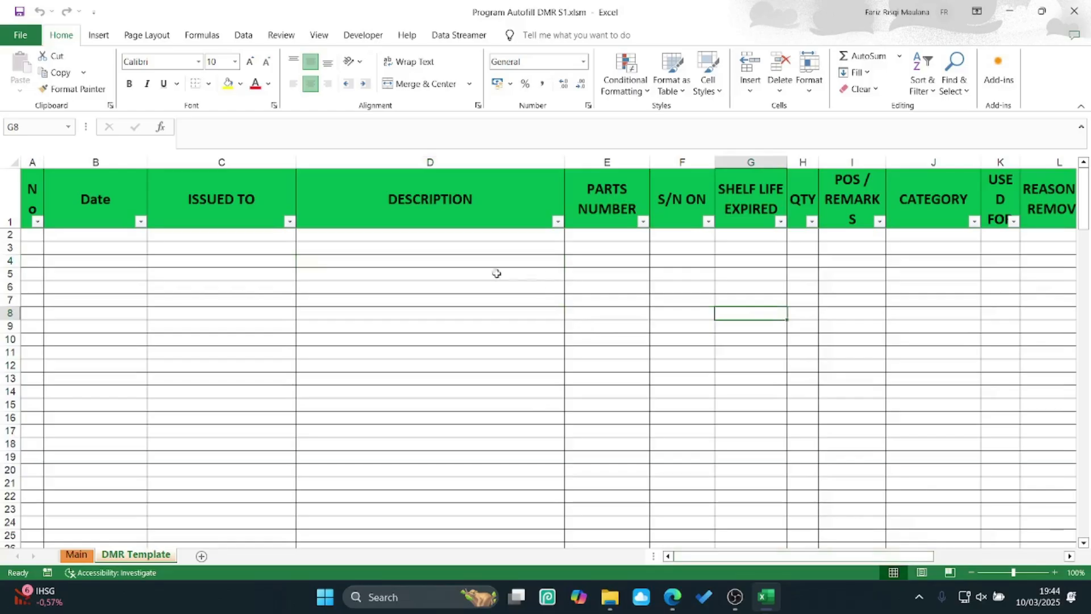
click(75, 554)
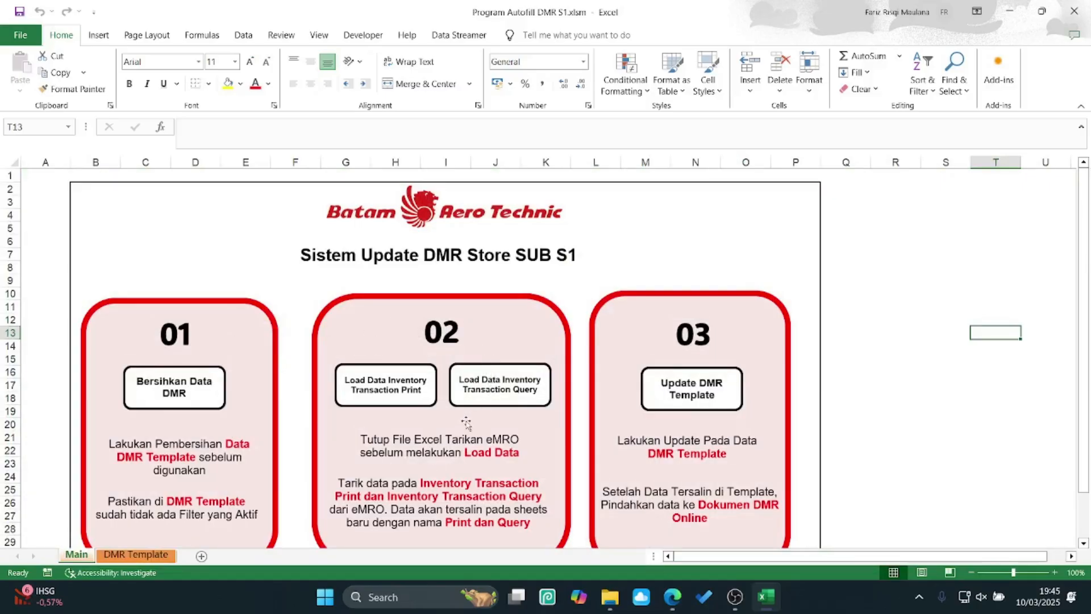
Step: Switch from the workbook to the eMRO page in the browser
scroll(505, 446, down, 2)
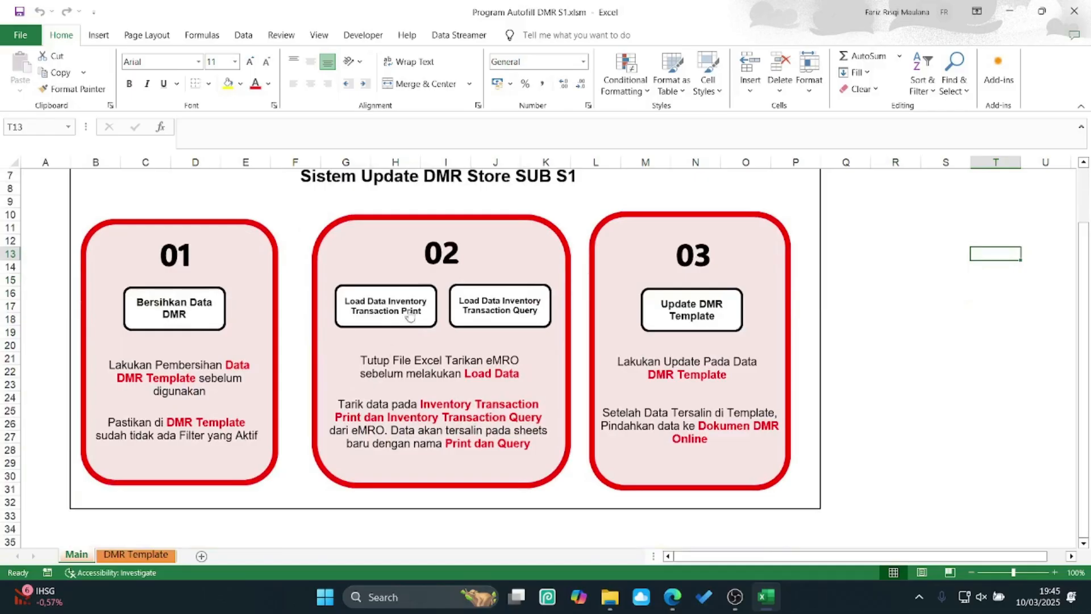
scroll(399, 418, up, 2)
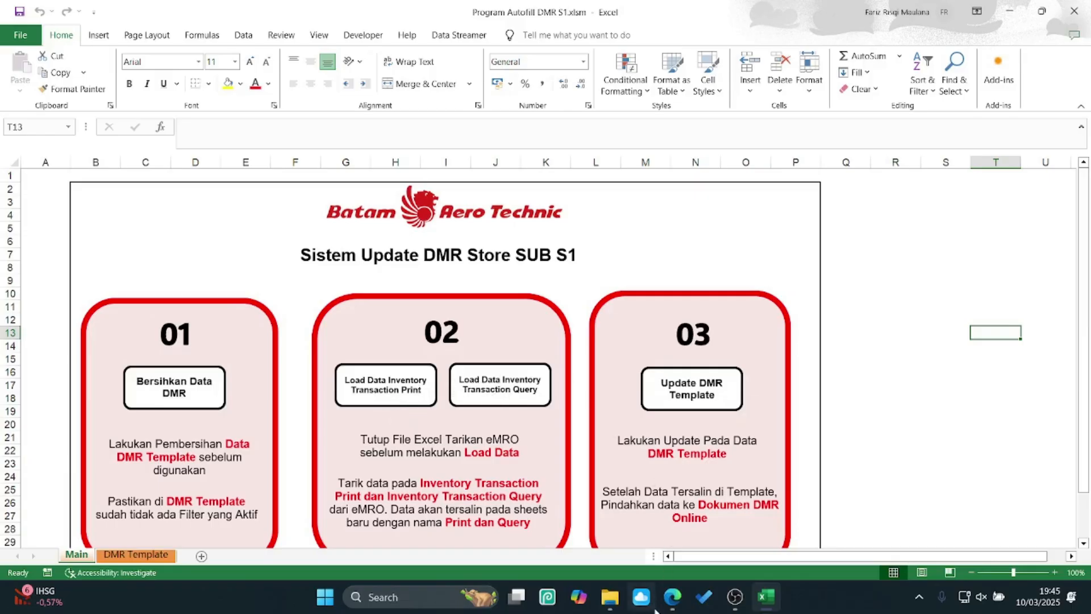
click(672, 596)
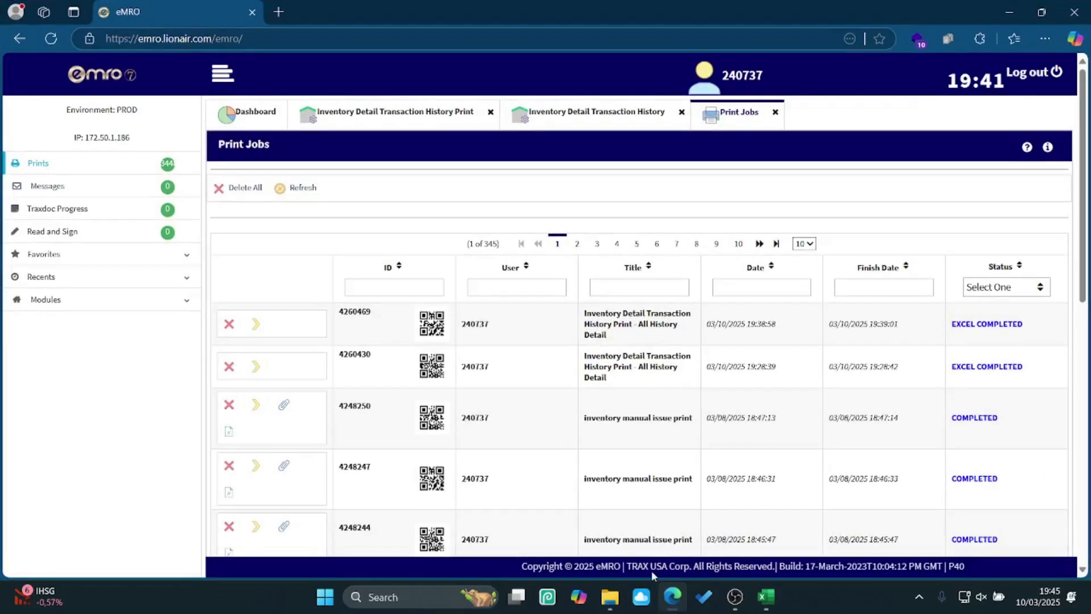
Step: Close the Print Jobs and Inventory Detail Transaction History pages and expand the sidebar lists
click(775, 112)
click(682, 112)
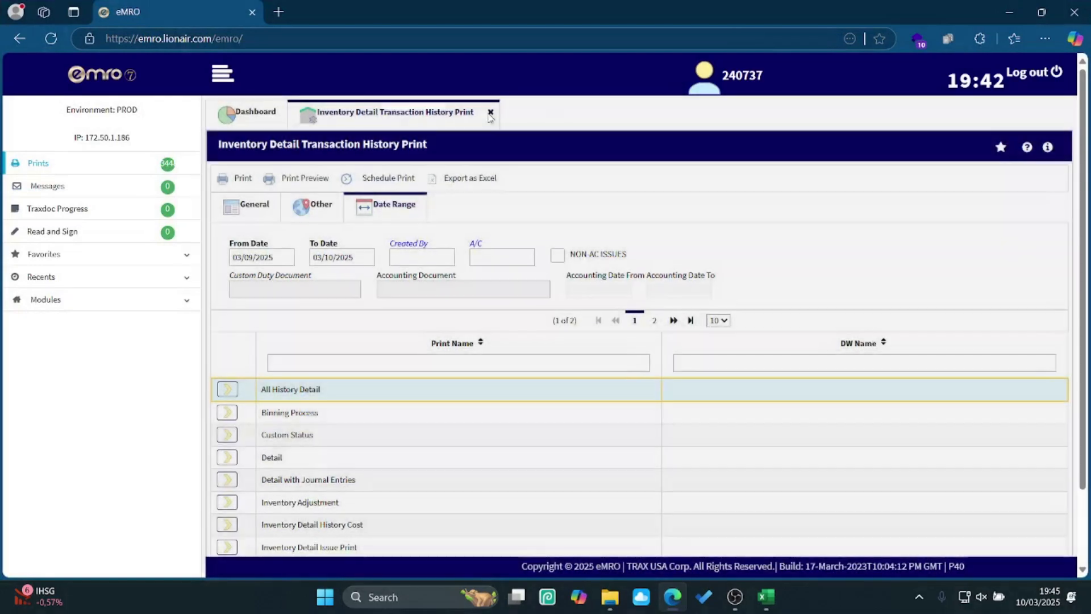
click(489, 112)
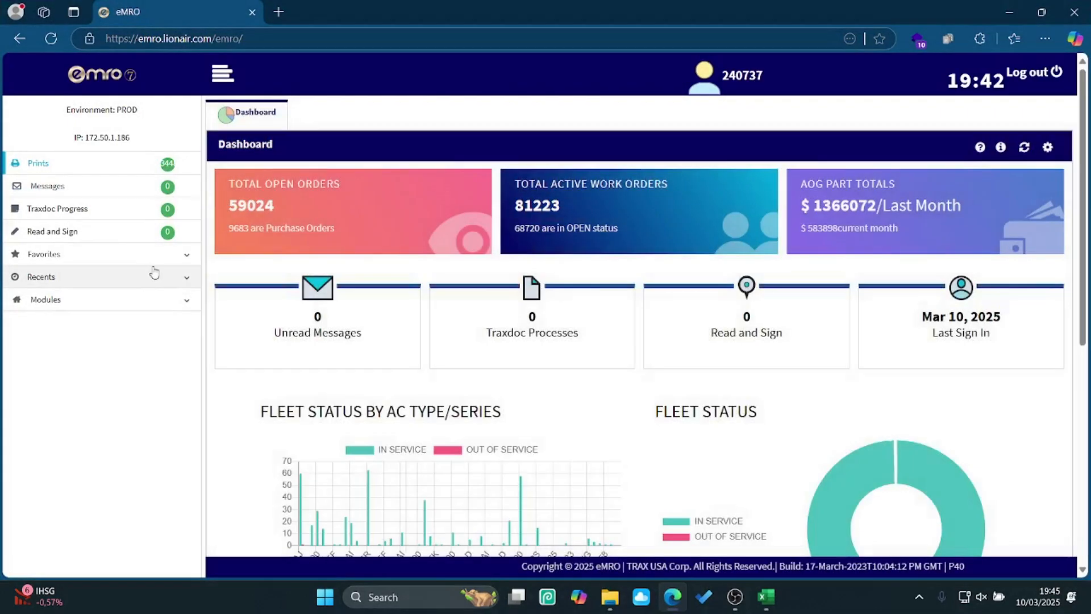
click(152, 276)
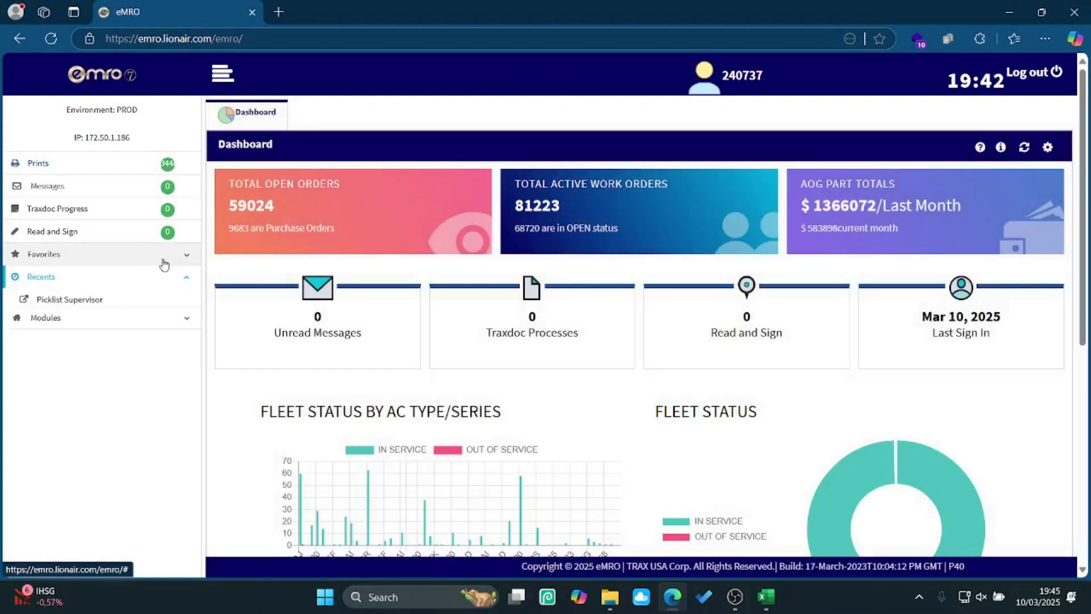
click(163, 262)
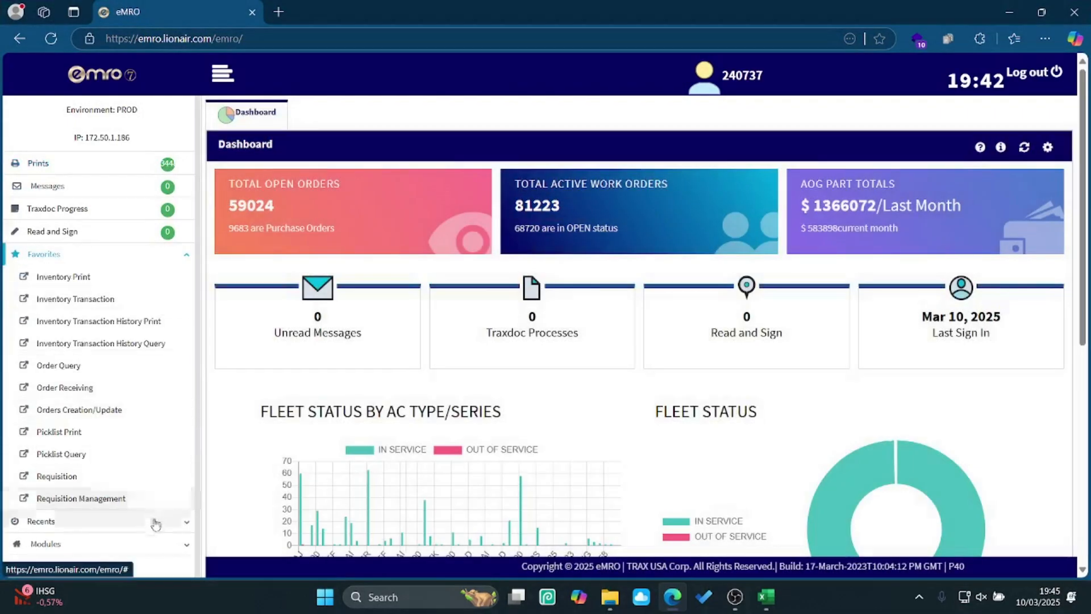
Step: Open the Inventory Transaction History query and print report from Modules > Inventory
click(155, 542)
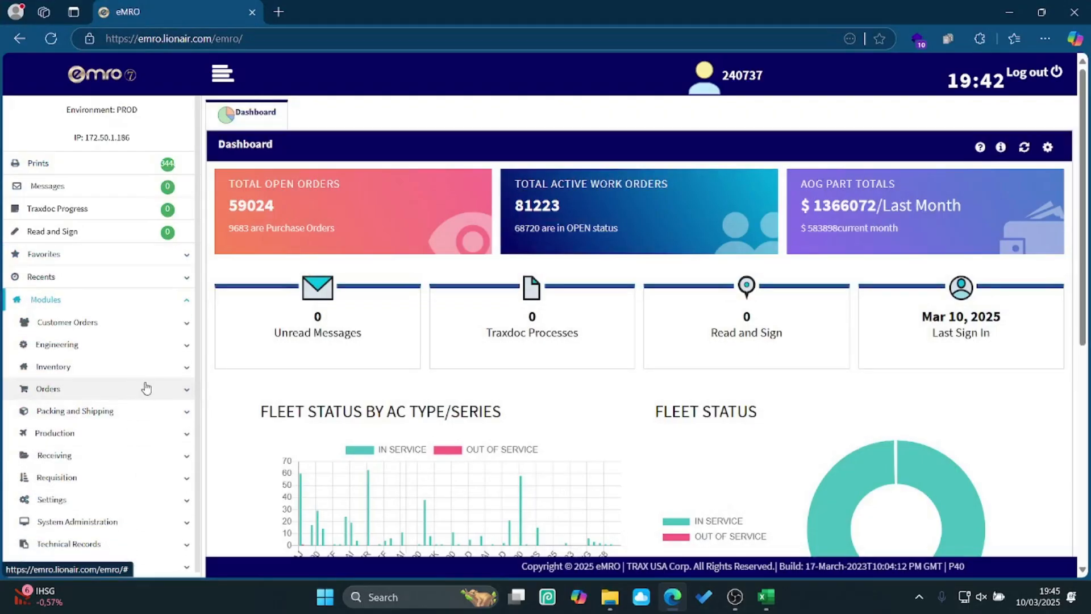
click(159, 375)
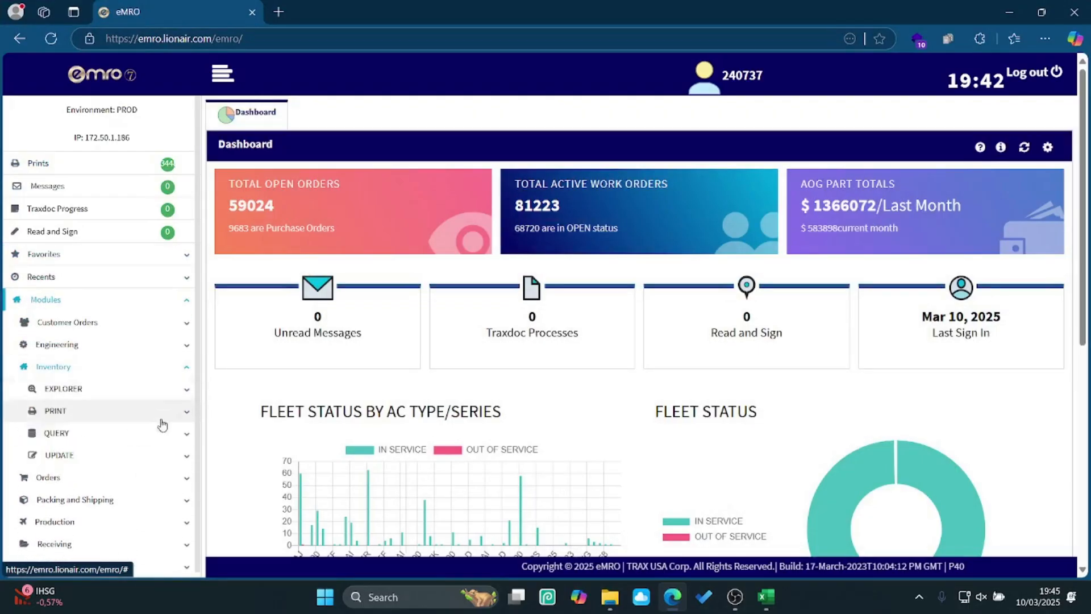
click(157, 466)
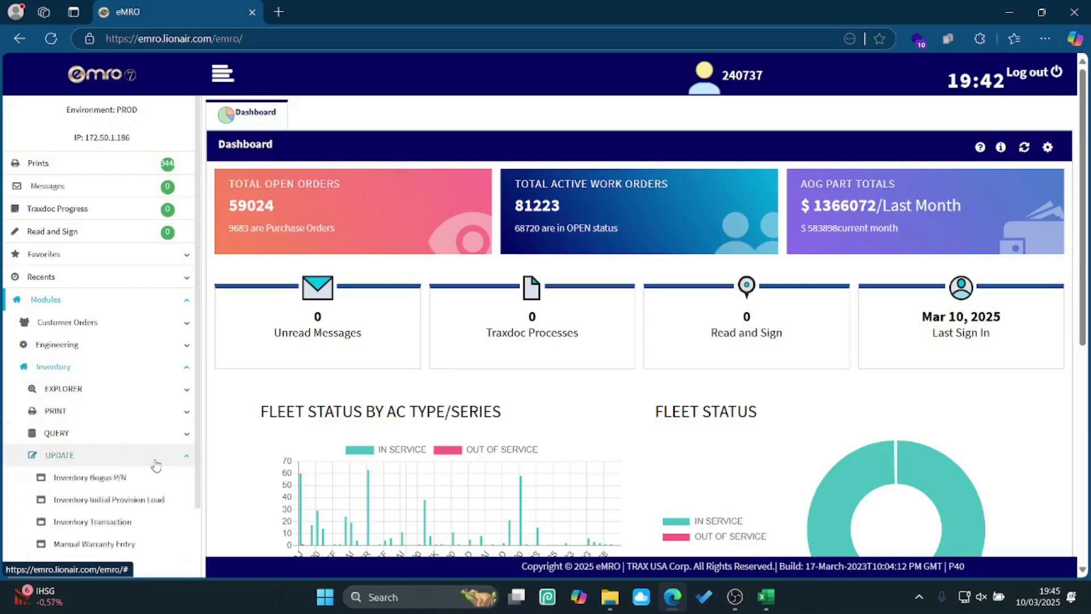
click(155, 433)
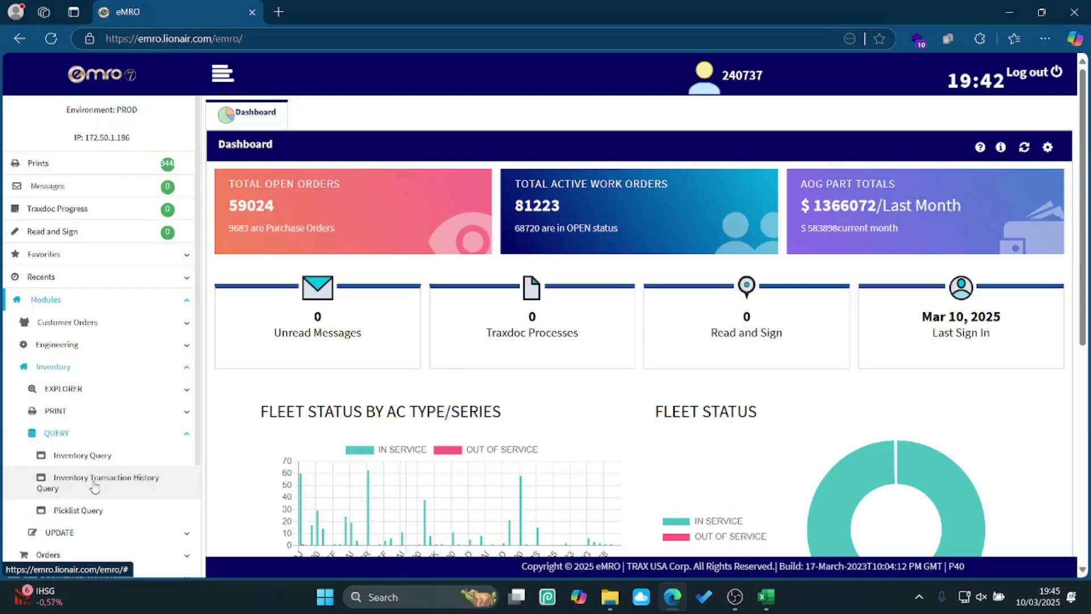
click(132, 490)
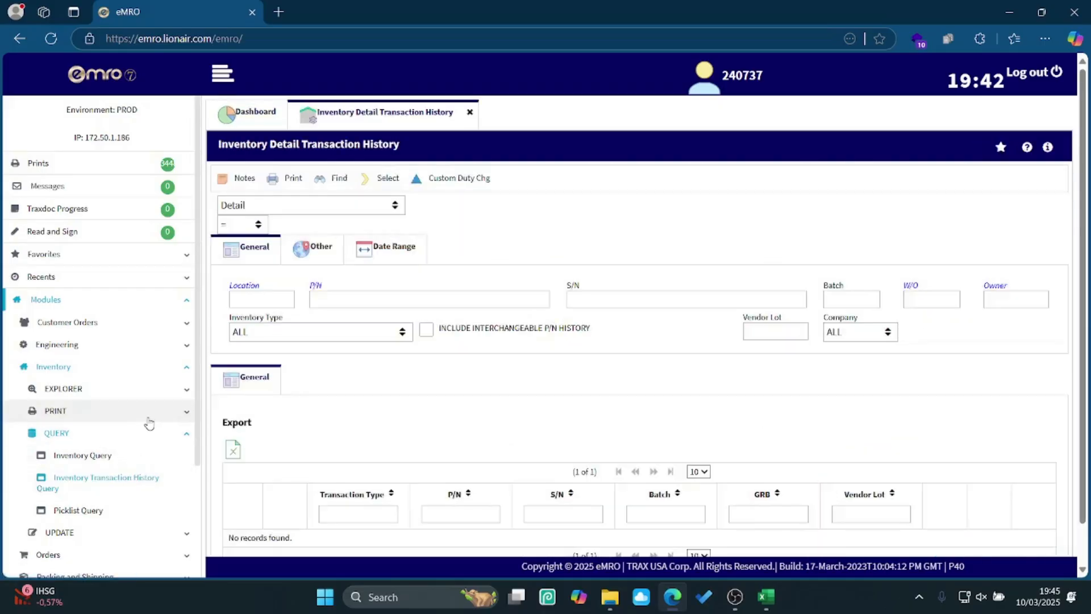
click(150, 419)
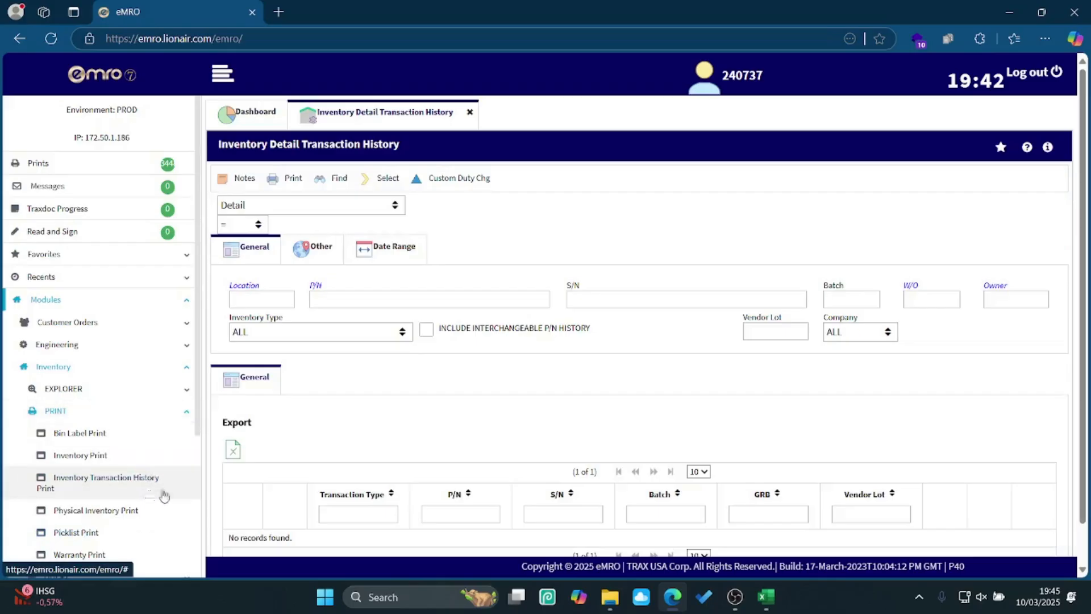
click(164, 494)
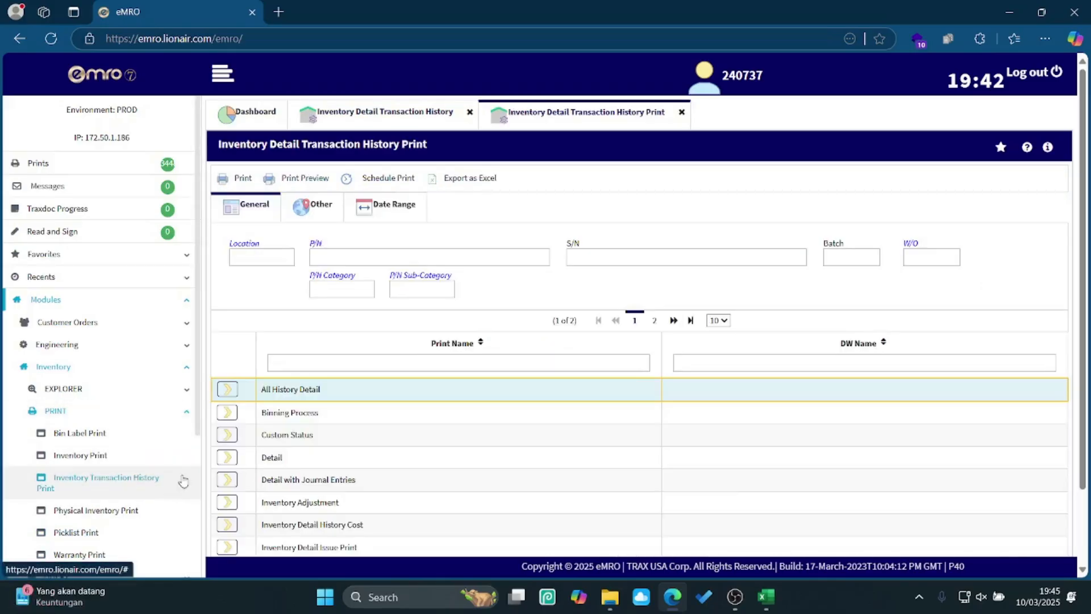
Step: Export the Inventory Transaction History Print to Excel for location s1, 03/09/2025–03/10/2025
click(281, 256)
click(282, 256)
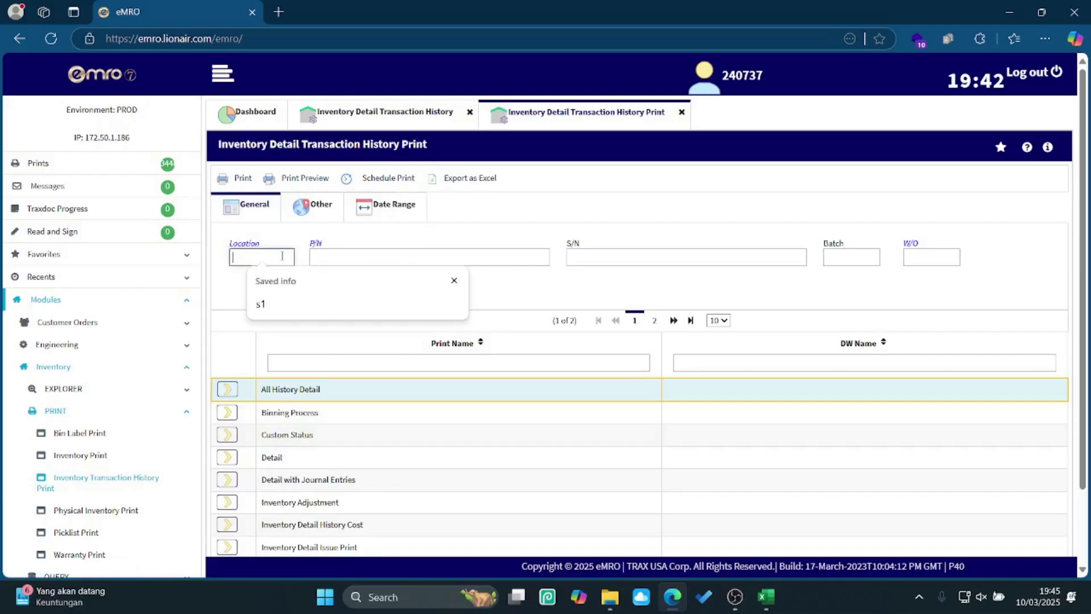
click(260, 304)
click(393, 206)
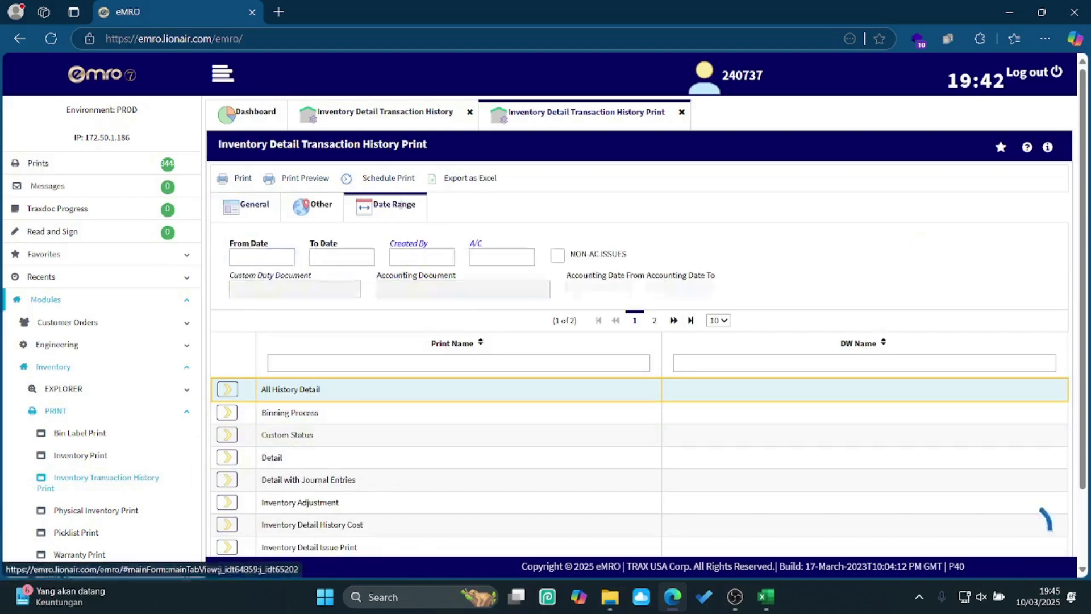
click(271, 258)
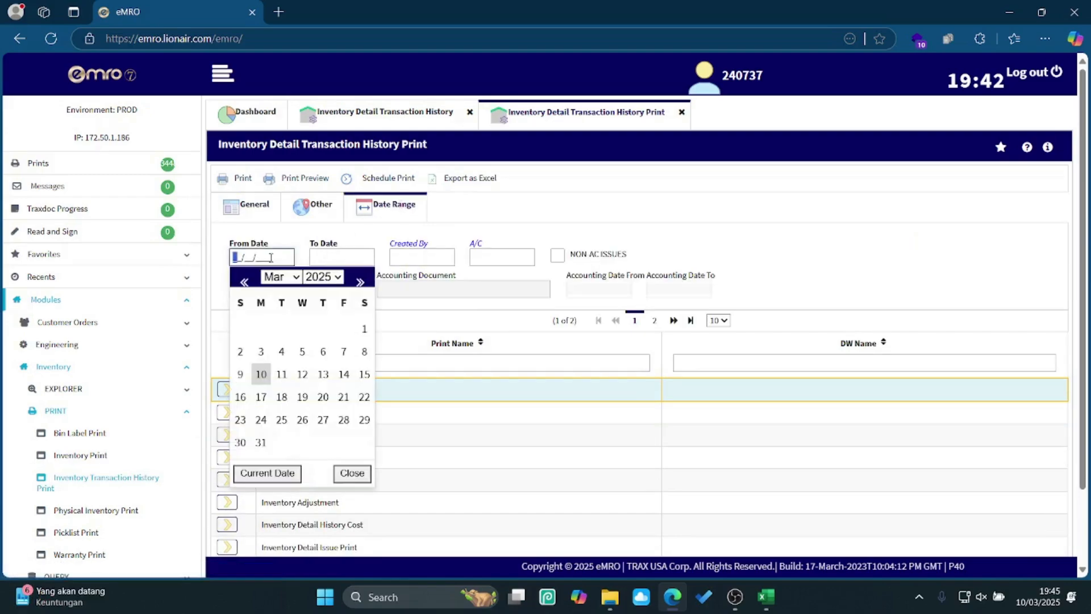
click(240, 374)
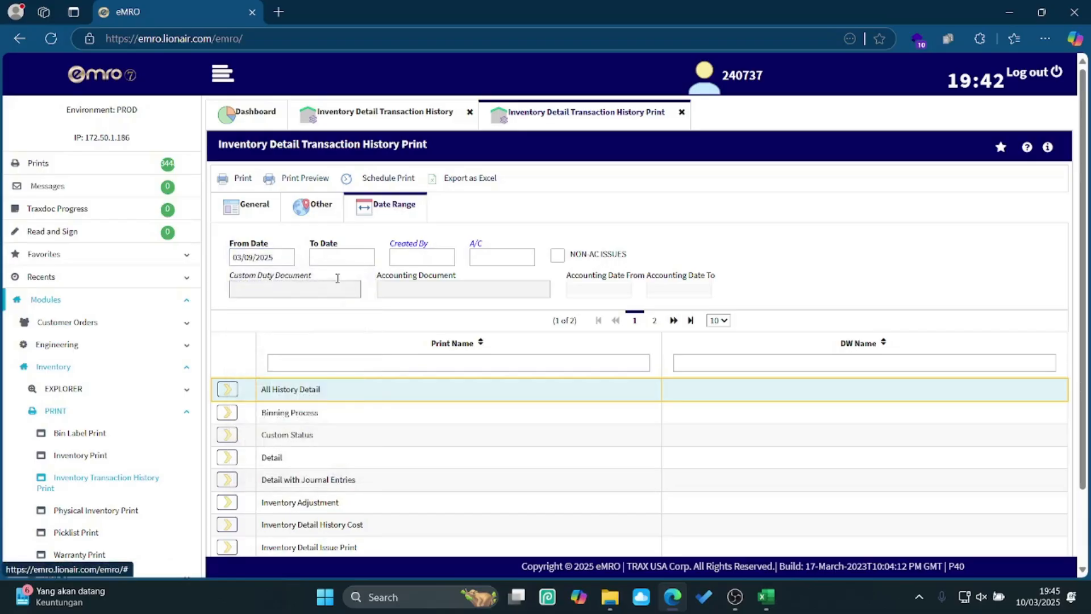
click(354, 262)
click(341, 374)
click(476, 179)
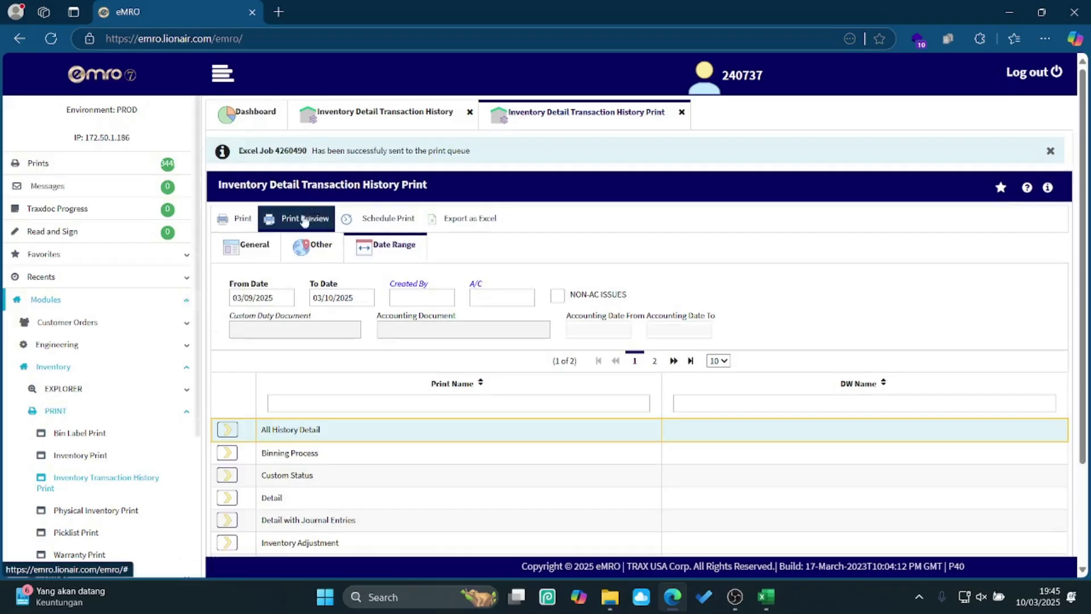
click(430, 121)
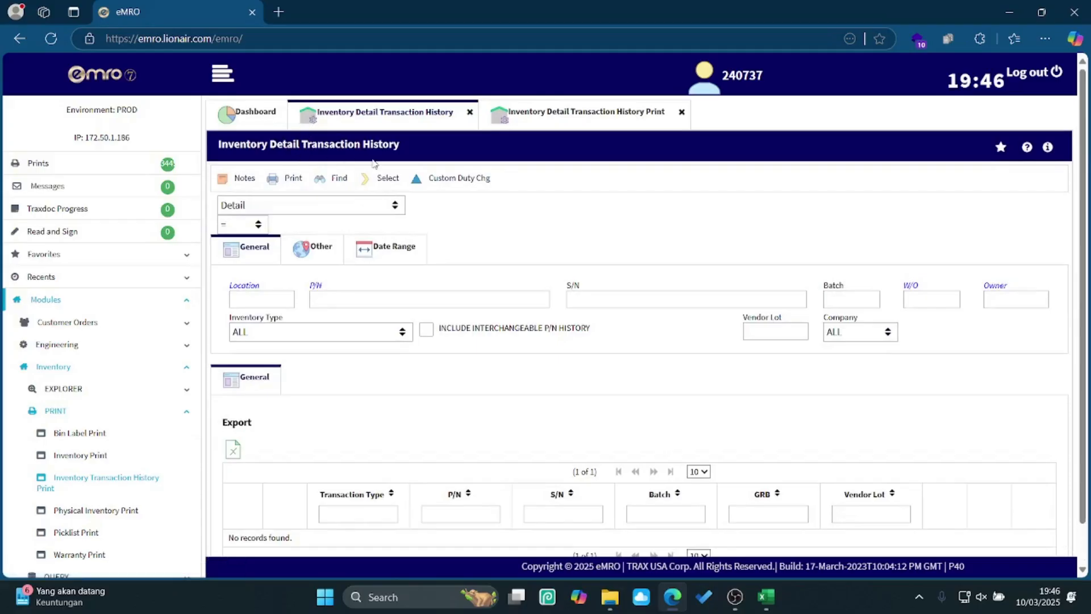
Step: Find S1 inventory transactions from 03/09/2025 to 03/10/2025 and scroll to the results
click(284, 302)
text(S1)
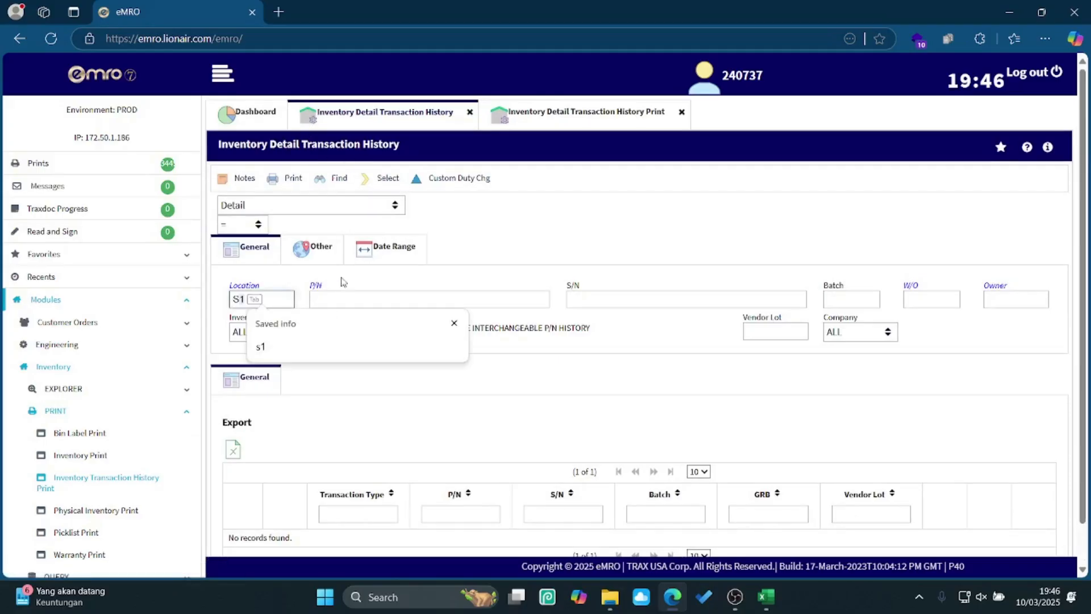
click(388, 261)
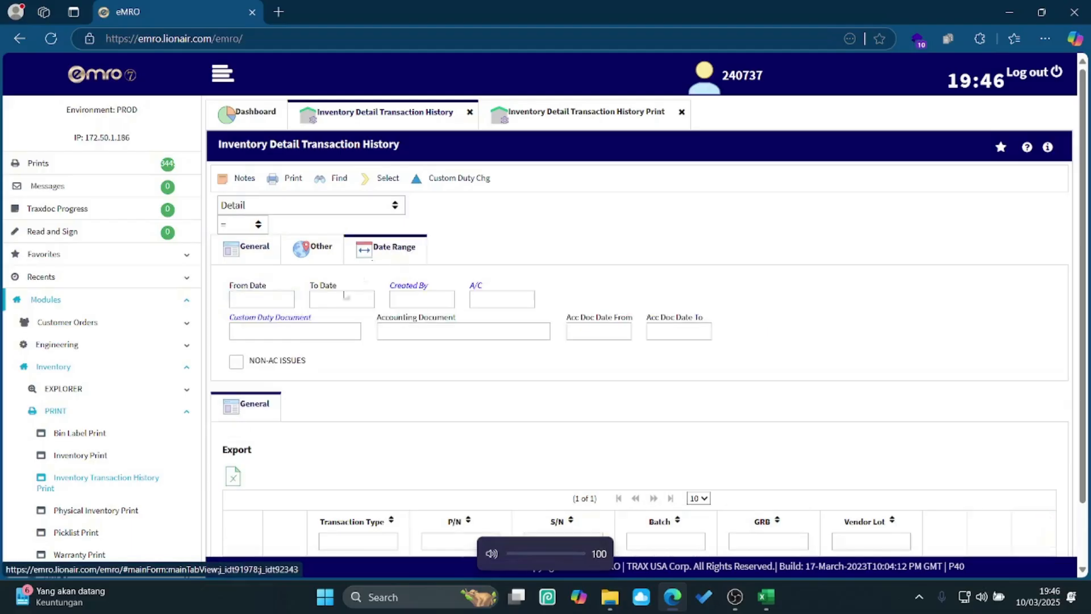
click(266, 301)
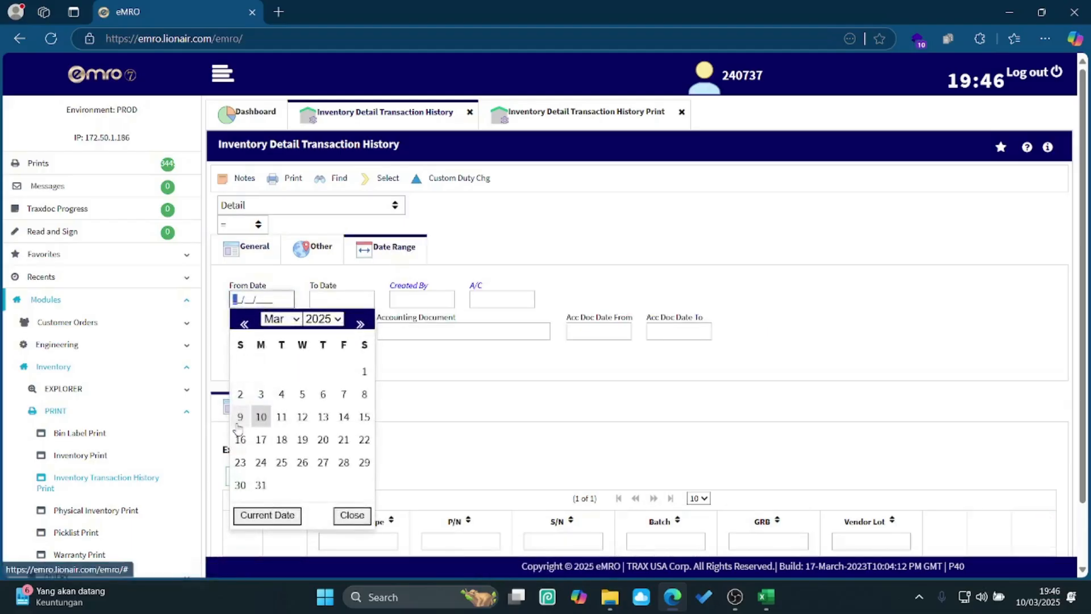
click(241, 417)
click(354, 297)
click(335, 518)
click(335, 177)
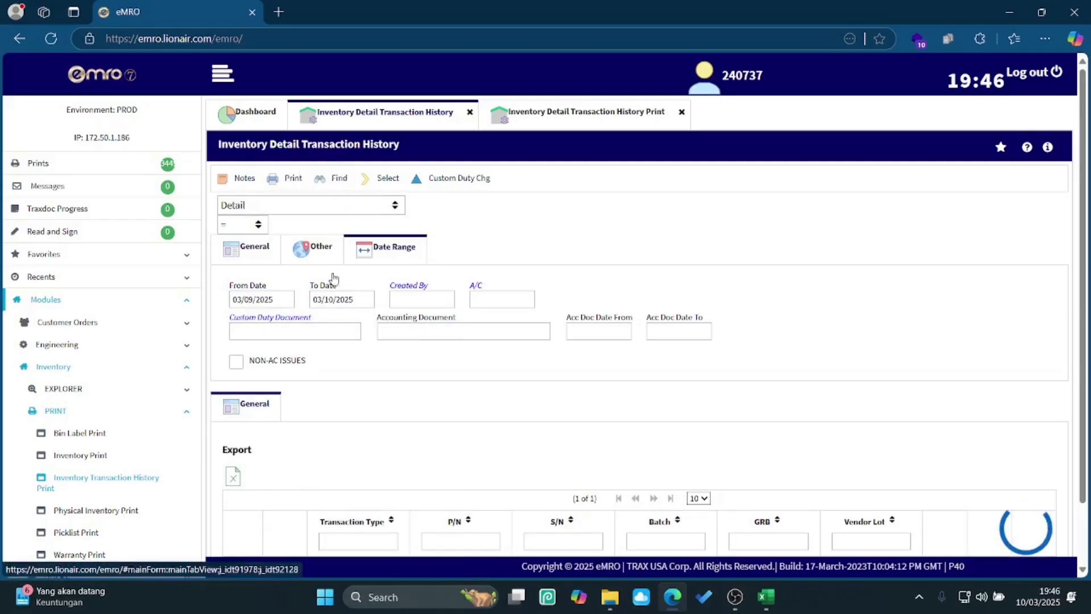
scroll(319, 360, down, 3)
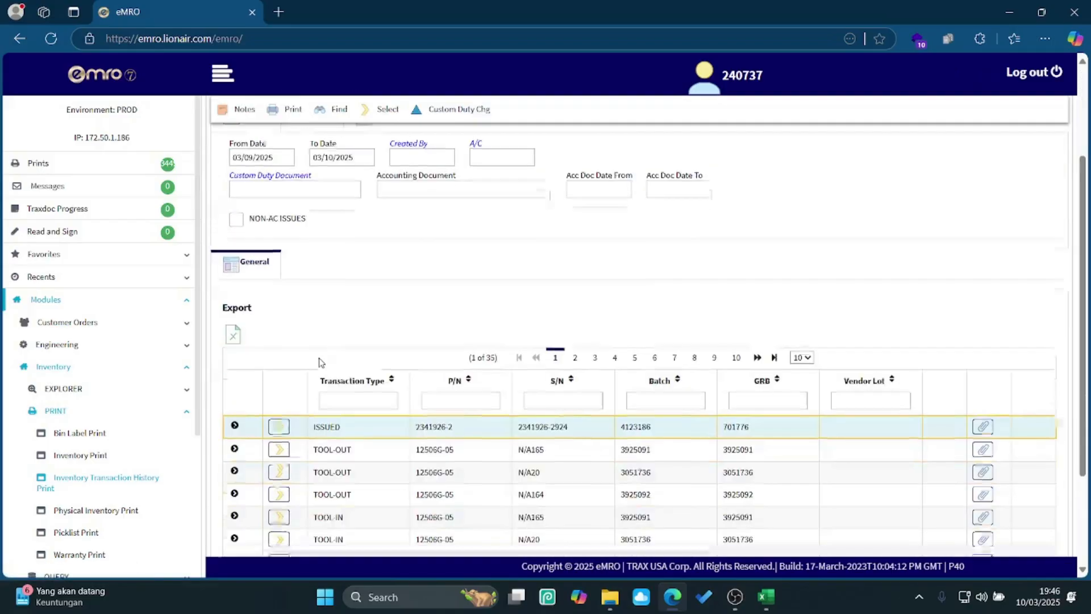
Step: Export the query results and download Inventory Detail Transaction History20250310194620822.xlsx
click(234, 336)
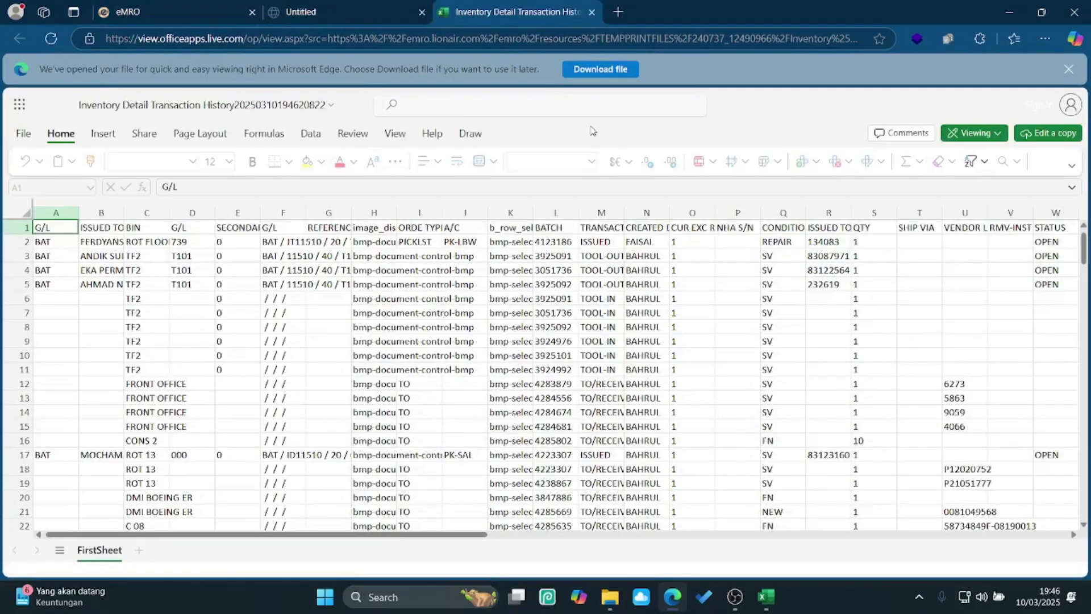
click(621, 74)
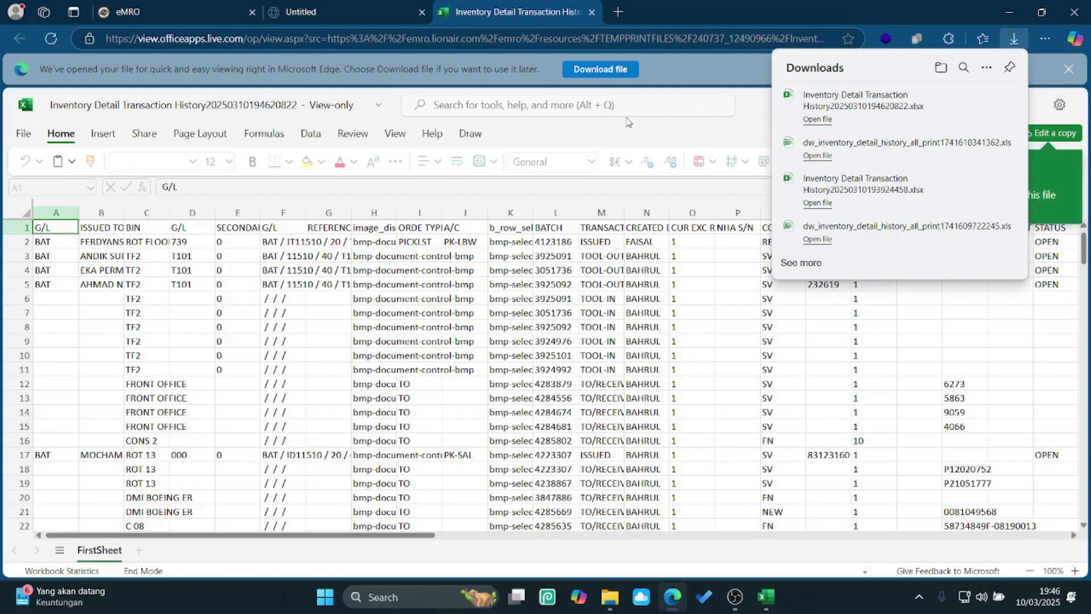
click(295, 12)
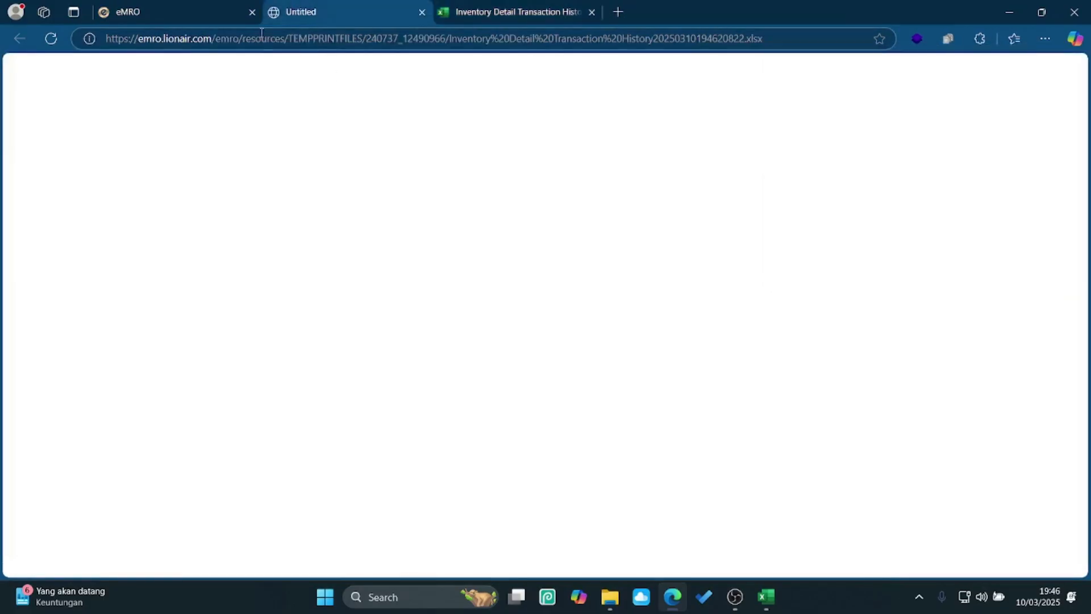
click(222, 14)
click(505, 113)
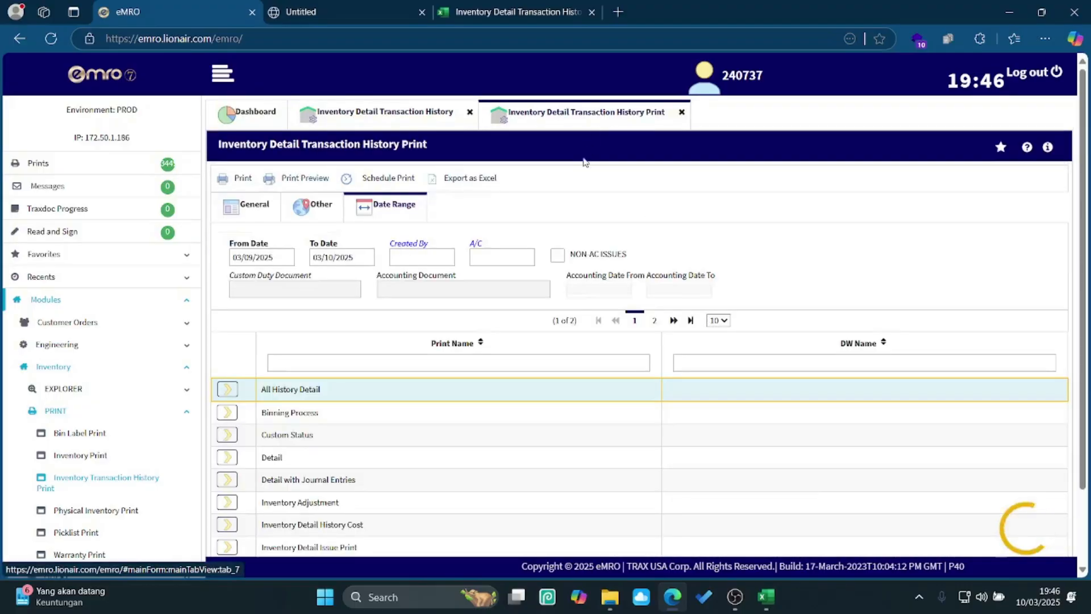
Step: Refresh the Print Jobs list and open completed Excel print job 4260490's file
click(125, 161)
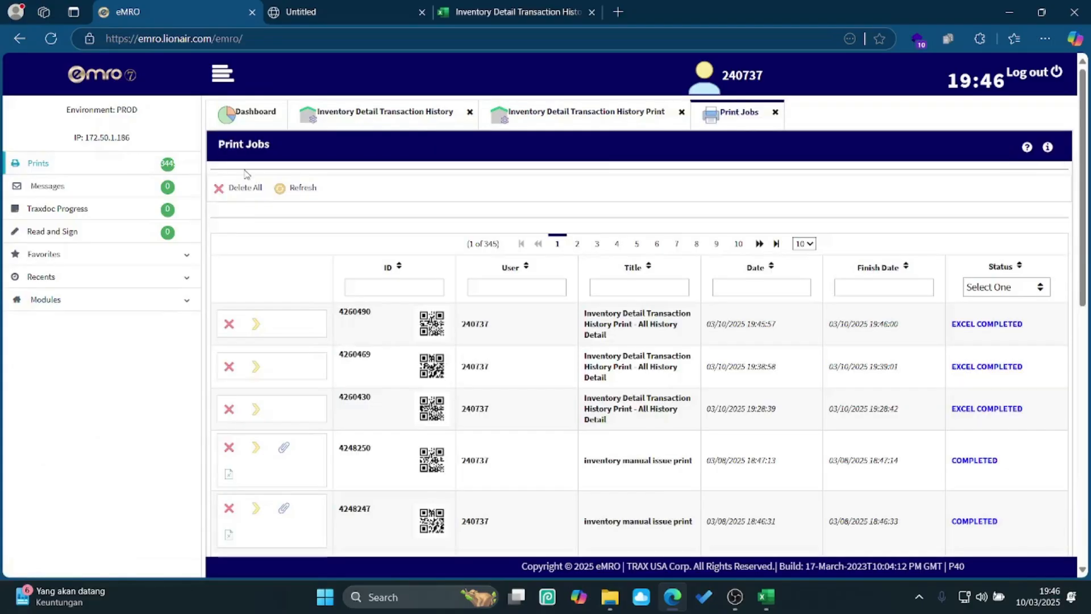
click(293, 192)
click(256, 323)
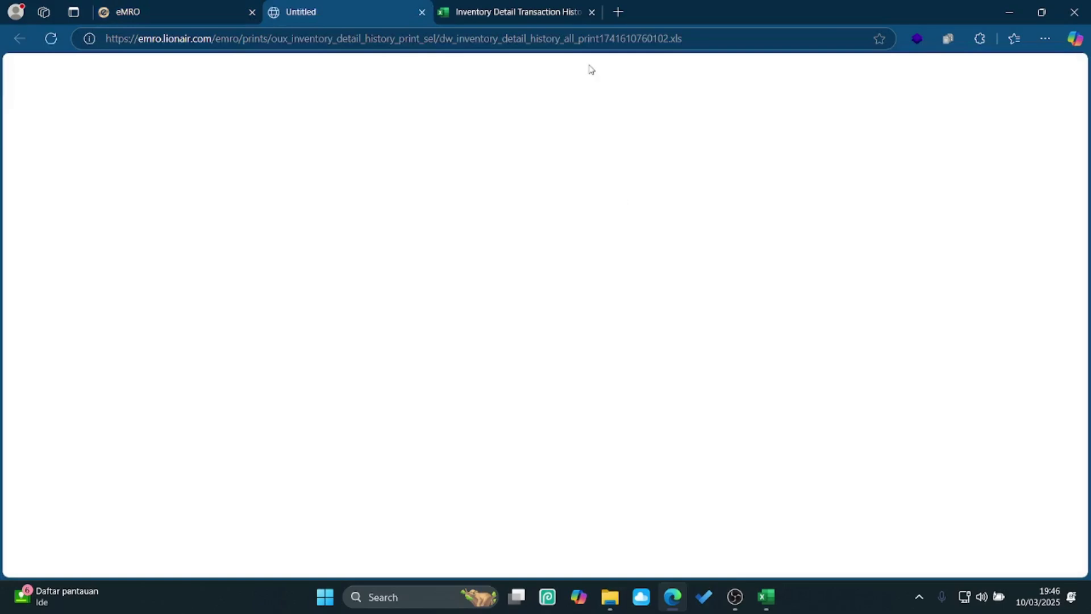
click(422, 12)
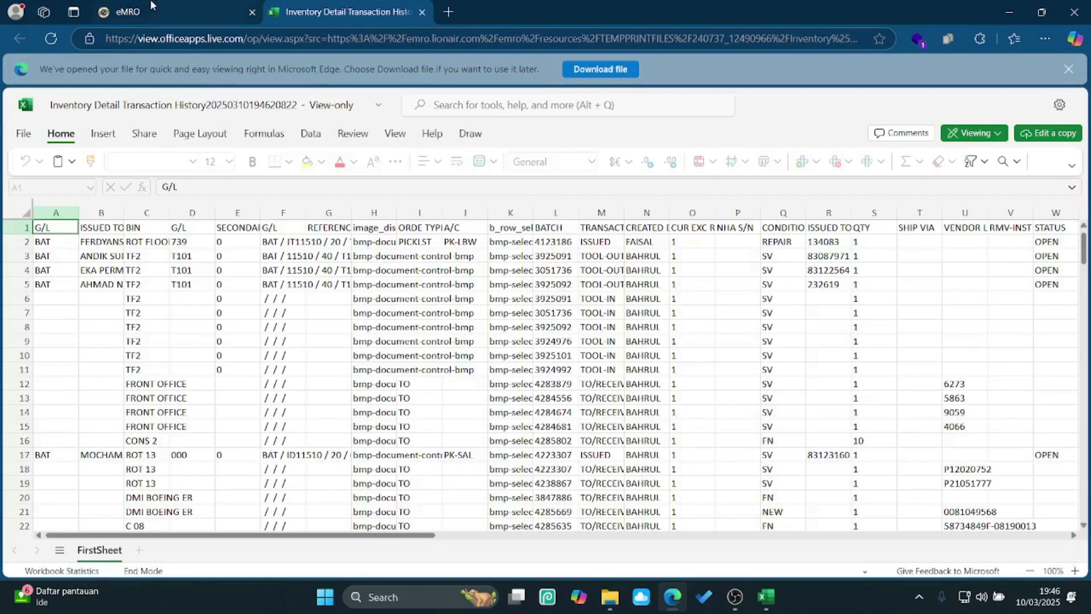
Step: Download dw_inventory_detail_history_all_print1741610760102.xls and minimize the browser to reach the workbook
click(149, 8)
click(256, 324)
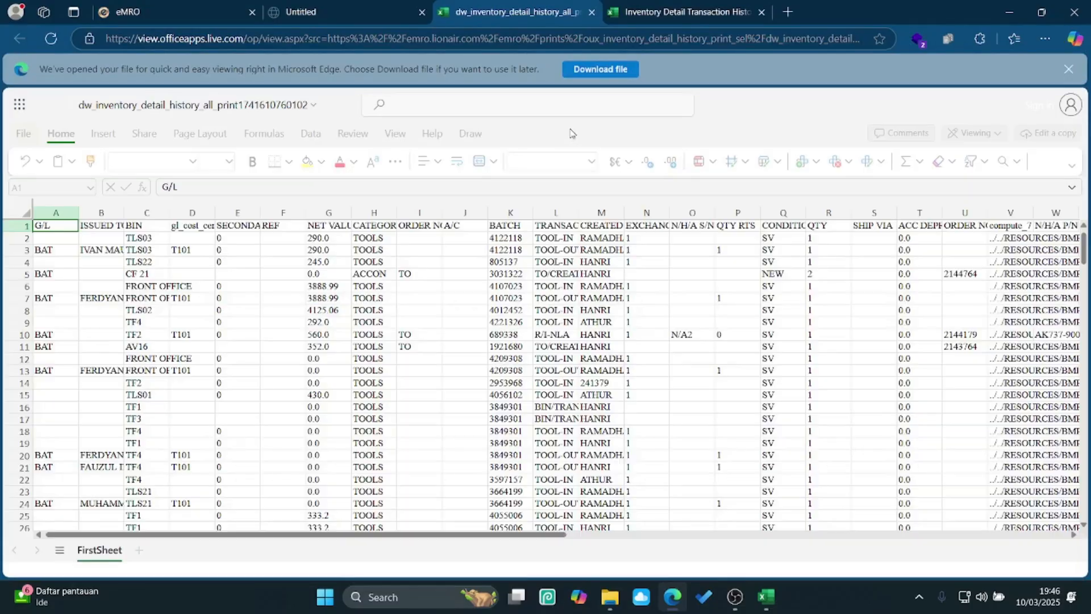
click(619, 70)
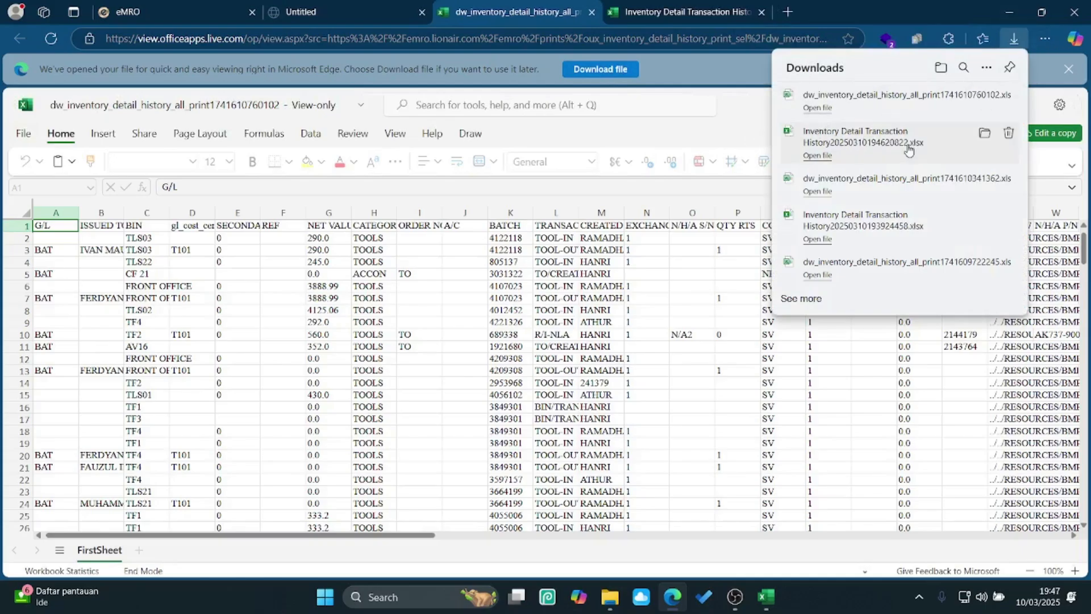
click(1009, 11)
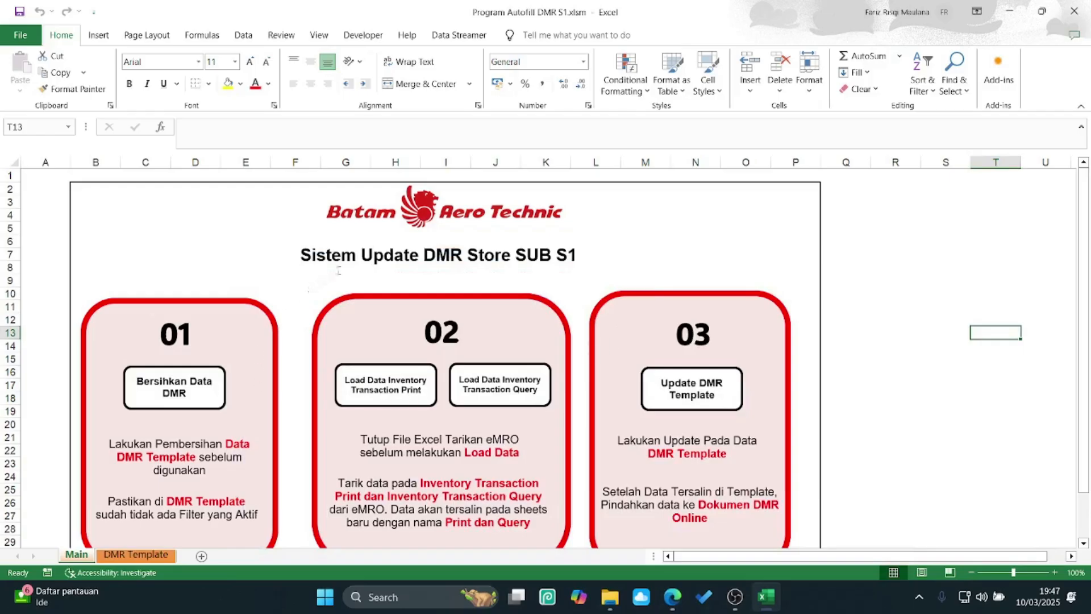
Step: Load the downloaded all-history print file into the workbook's Print sheet
click(339, 270)
click(307, 280)
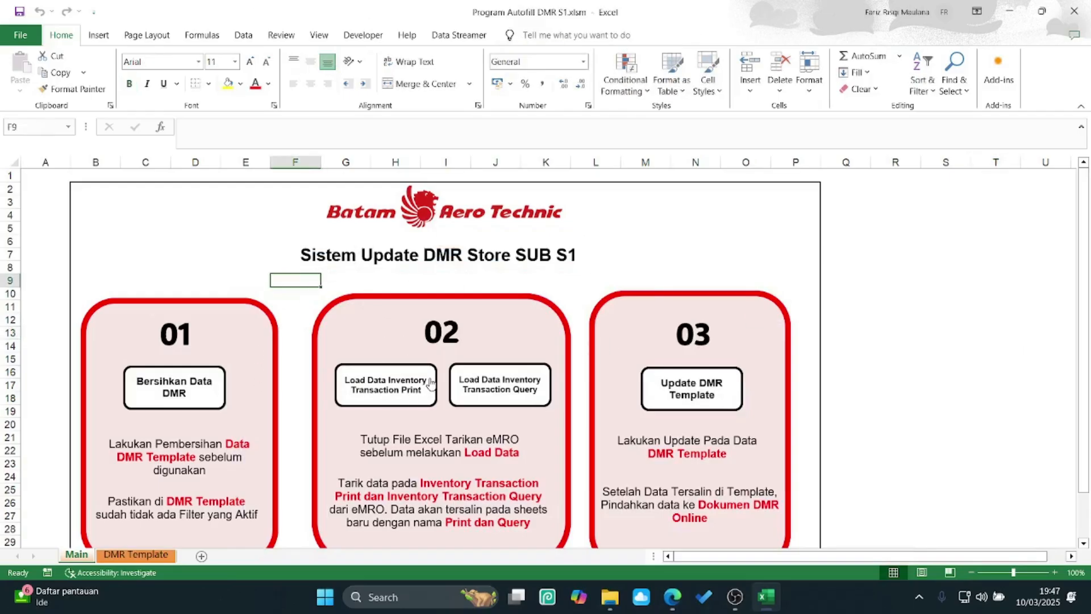
click(423, 400)
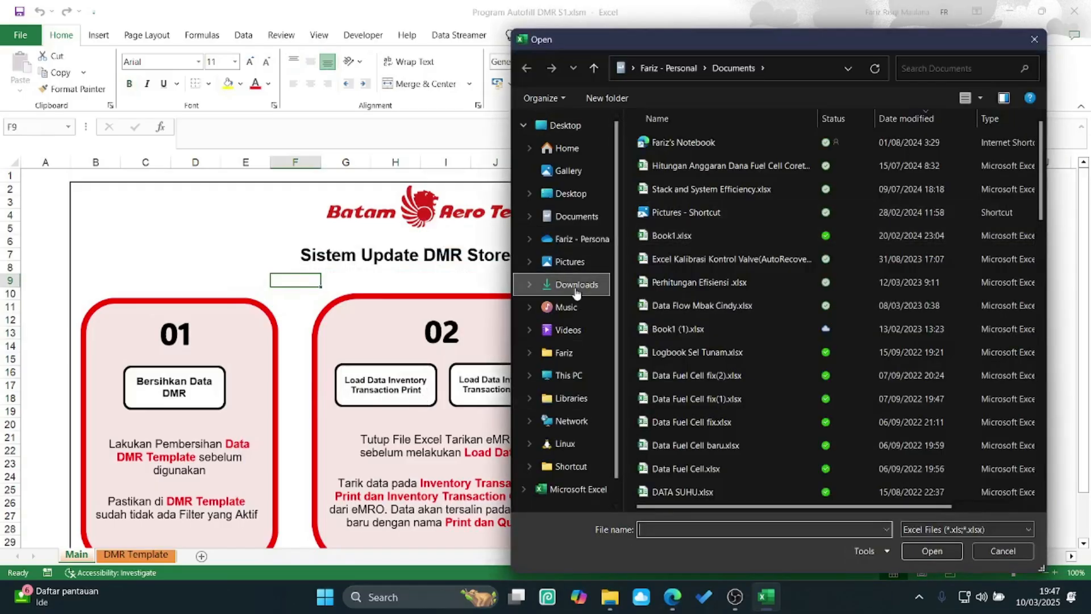
click(576, 284)
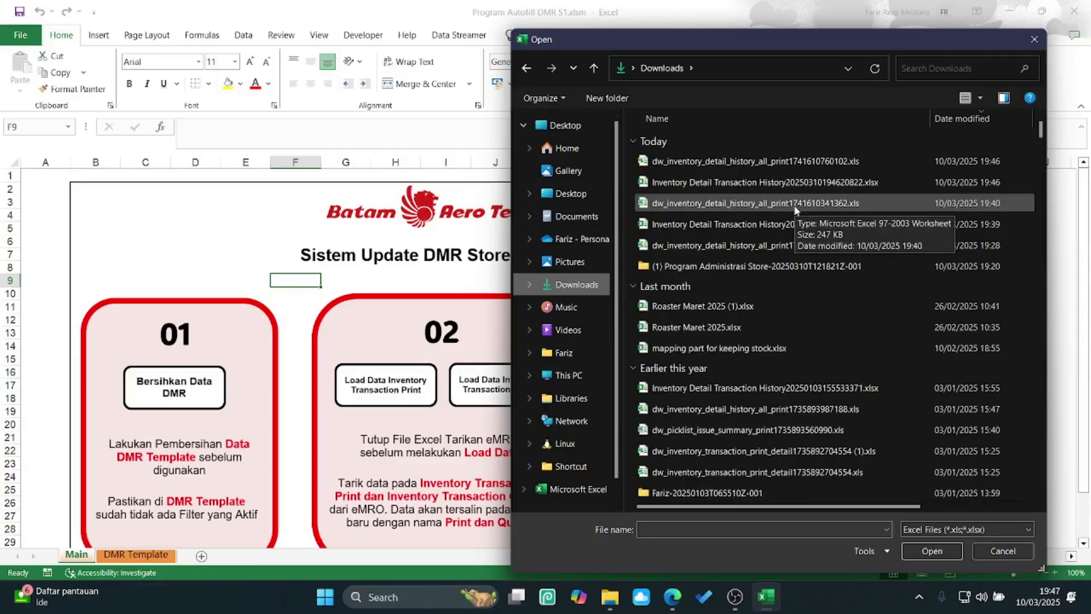
double_click(826, 163)
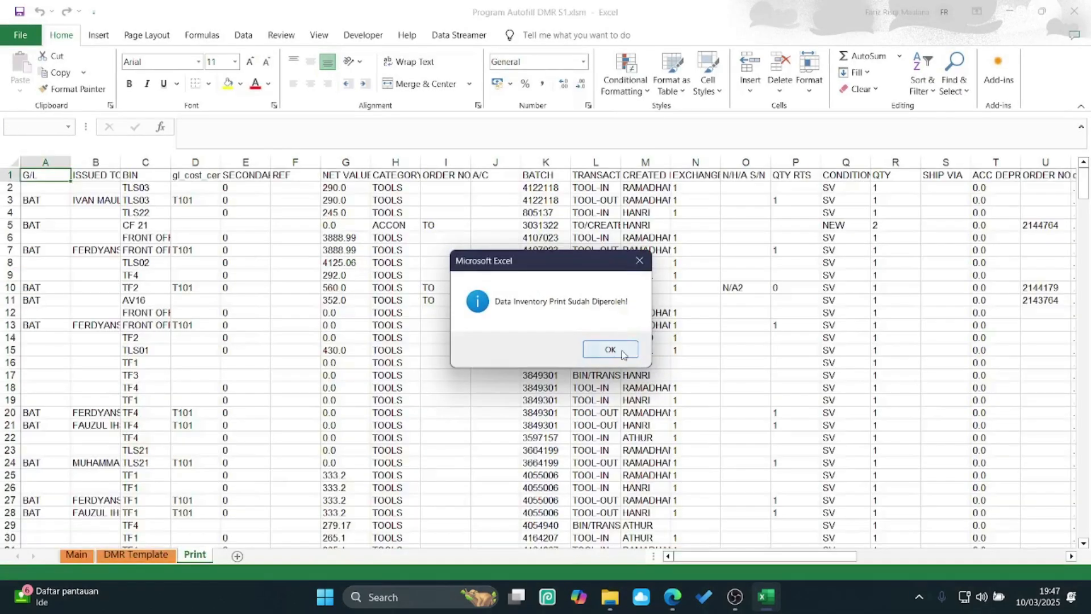
click(622, 346)
click(76, 554)
Step: Load the Inventory Detail Transaction History export into the Query sheet
click(483, 384)
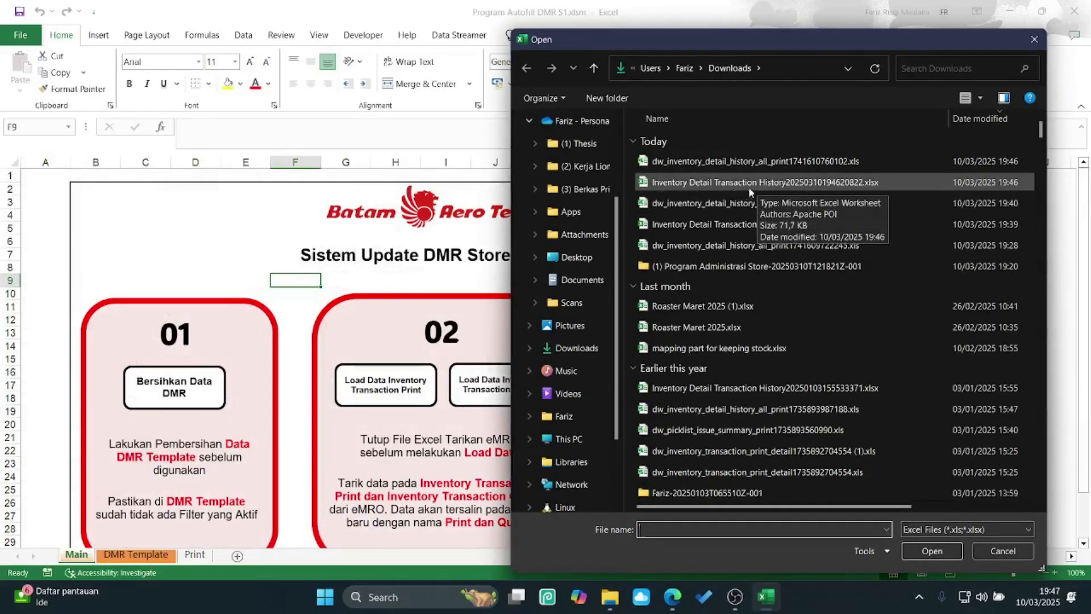
double_click(765, 183)
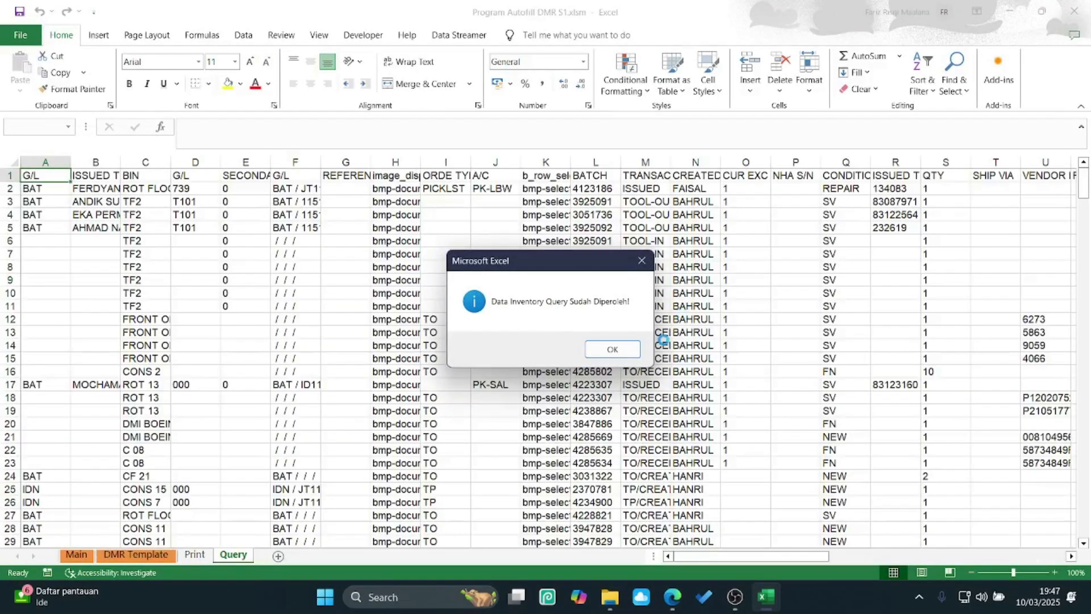
click(612, 349)
click(77, 554)
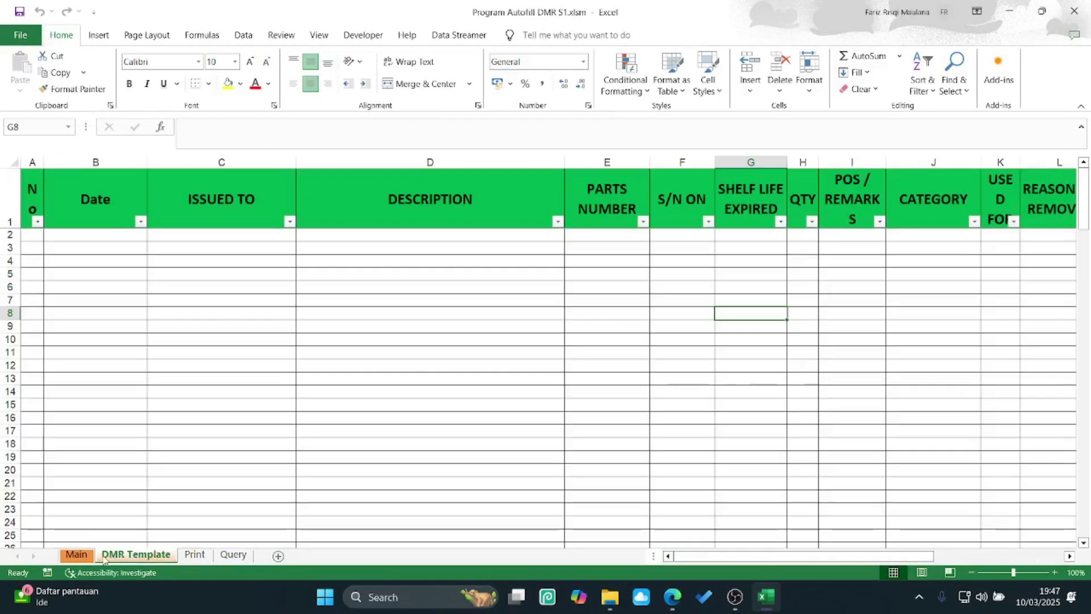
Step: Compare the loaded rows on the Print and Query sheets, including row 11's condition, then go back to Main
click(77, 554)
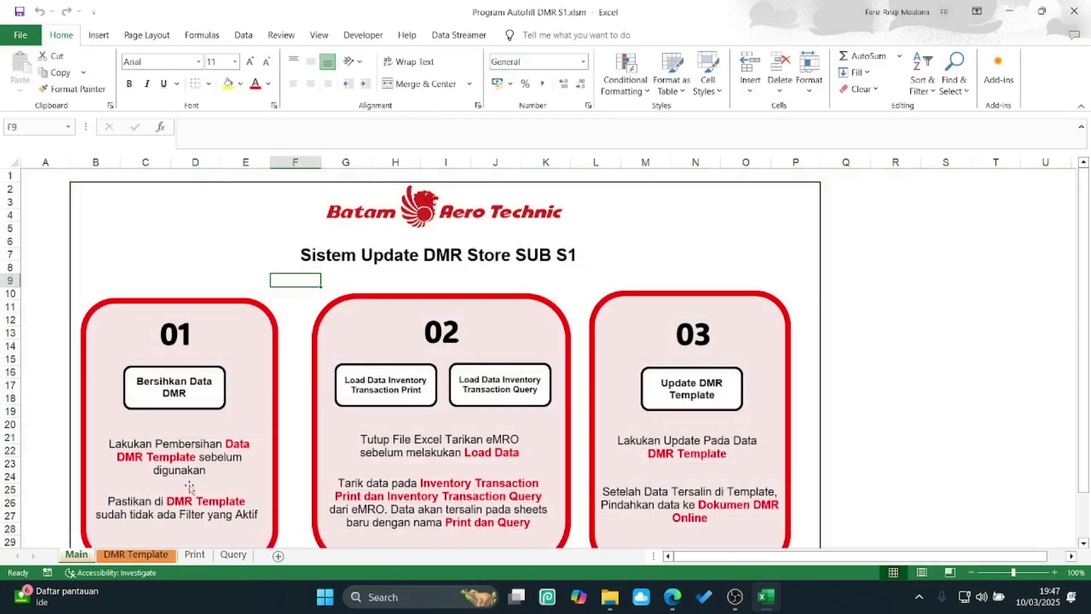
click(194, 554)
click(233, 554)
click(205, 556)
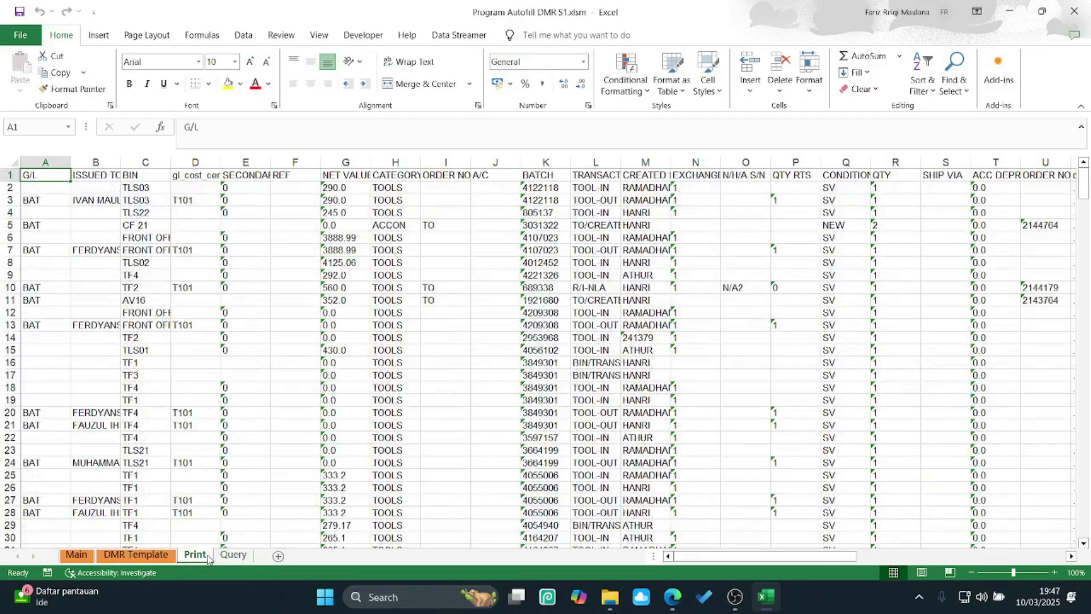
click(226, 555)
click(195, 555)
click(341, 375)
click(643, 359)
click(841, 301)
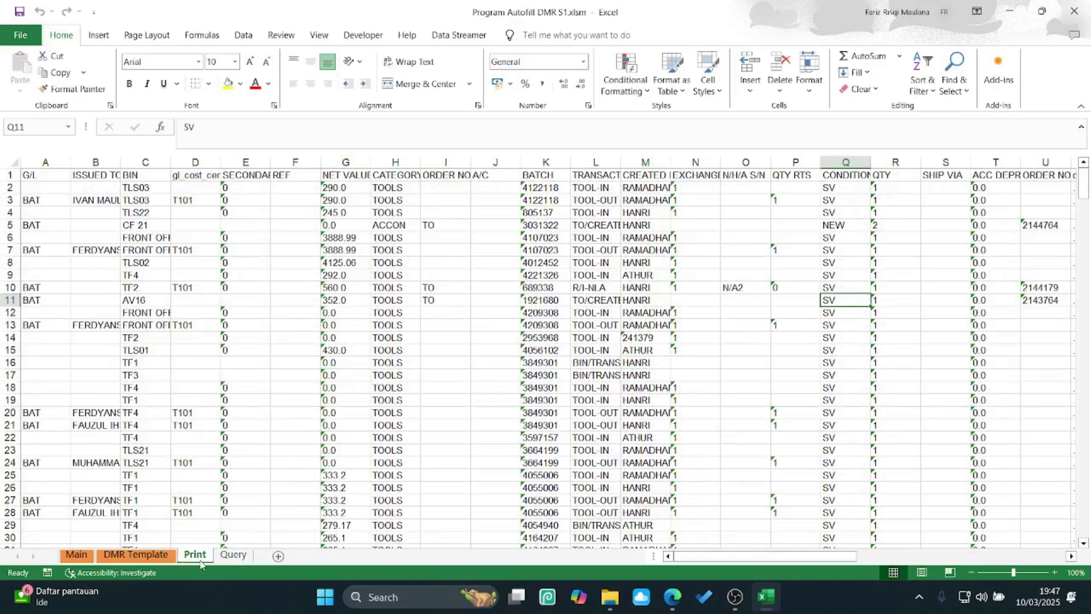
click(233, 555)
click(84, 555)
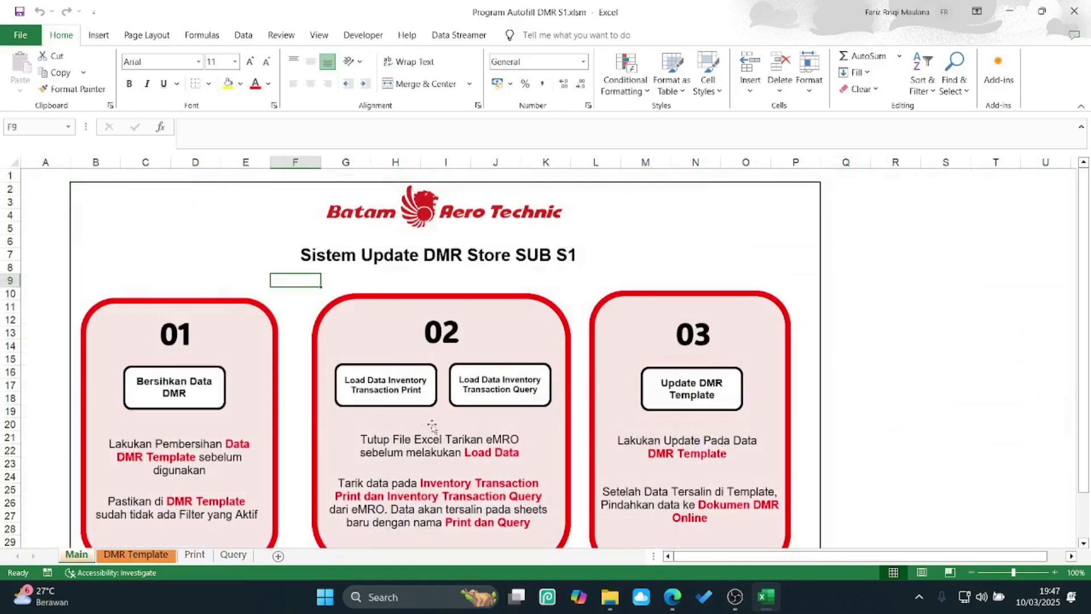
Step: Run Update DMR Template, dismiss the success message and open the DMR Template sheet
click(704, 399)
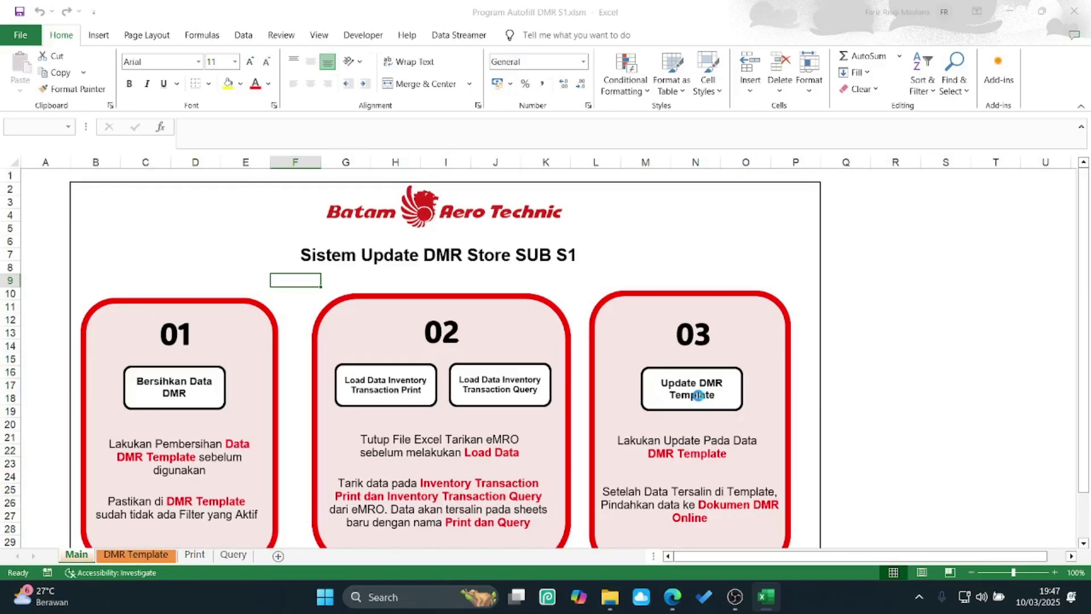
click(616, 354)
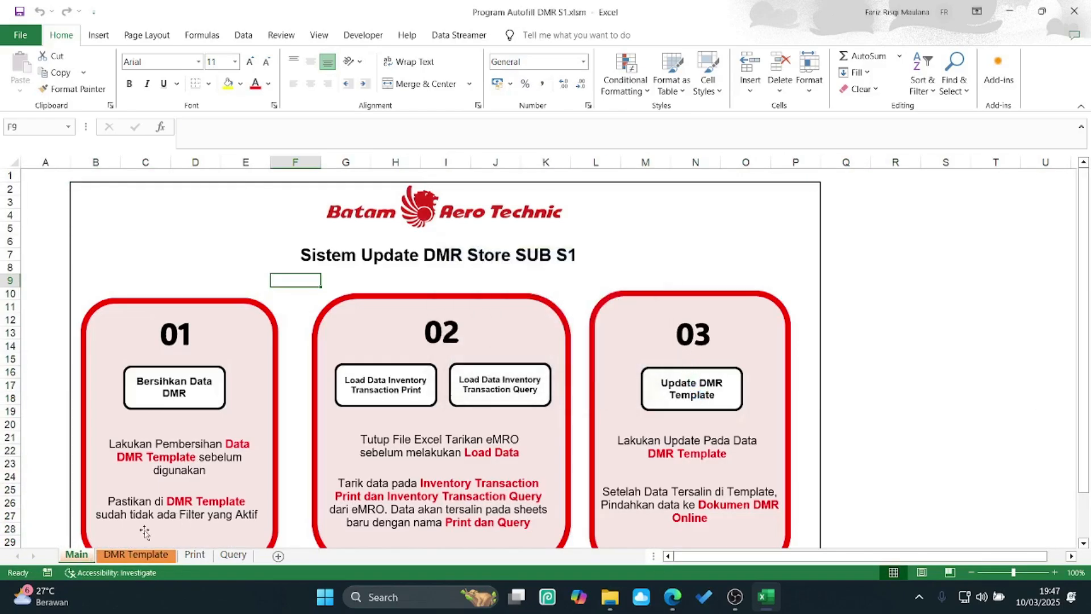
click(123, 561)
click(440, 365)
Step: Review the filled DMR Template columns, from parts number and category to P/N OFF, S/N OFF and RCT NO
drag(811, 558, 681, 560)
click(646, 329)
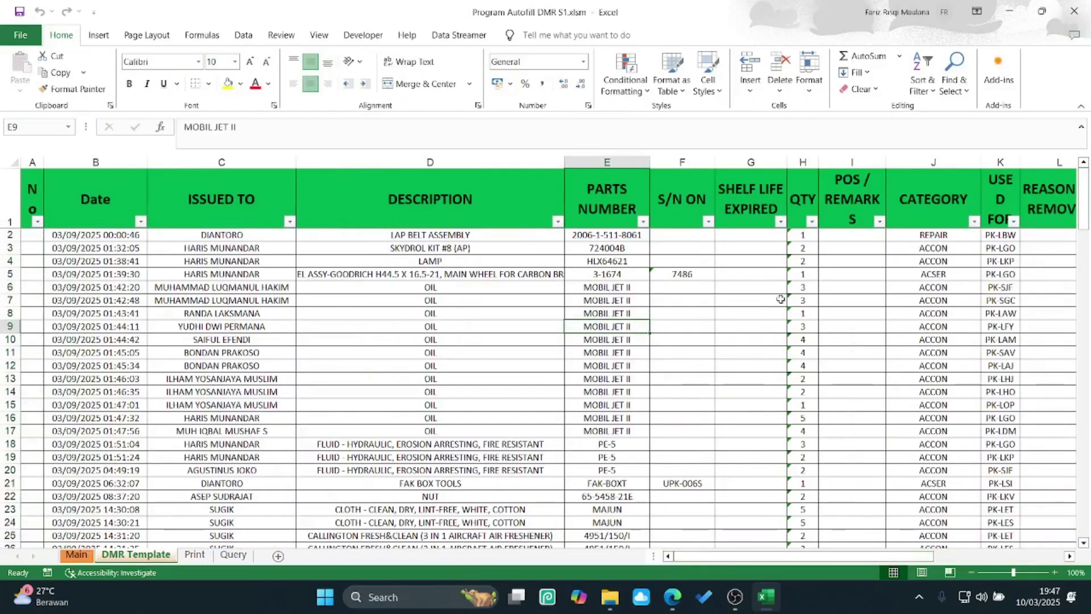
click(781, 299)
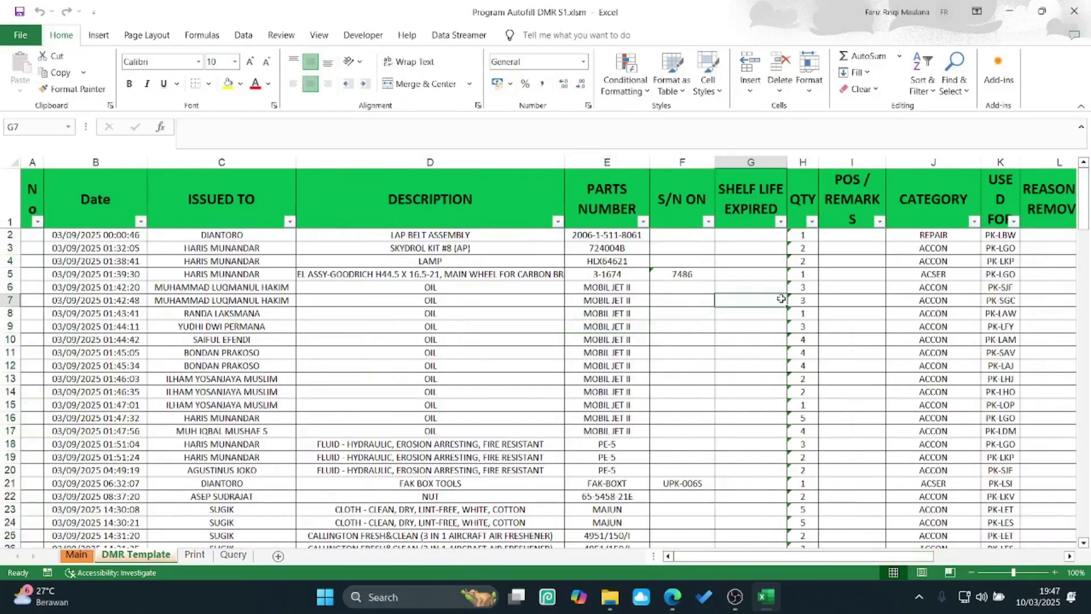
drag(802, 558, 860, 558)
click(576, 365)
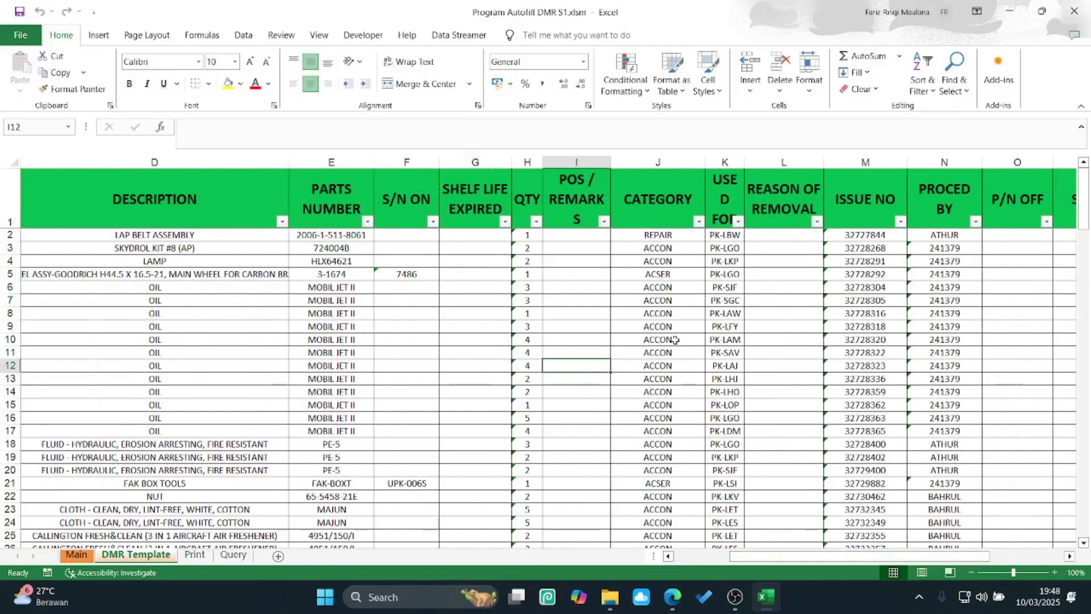
click(676, 338)
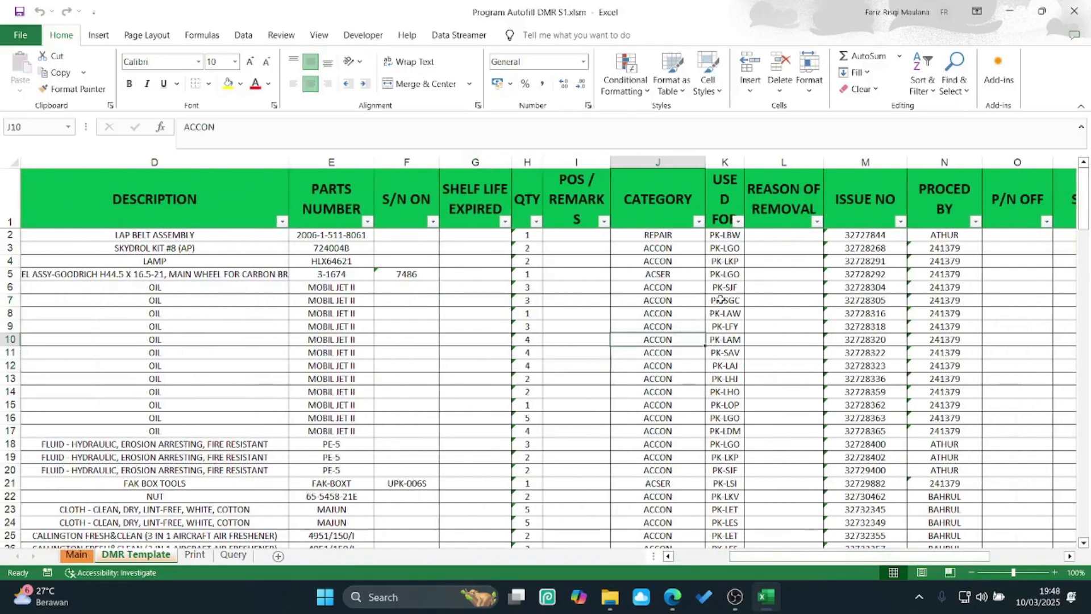
mouse_move(824, 559)
mouse_down()
mouse_move(871, 562)
mouse_move(845, 561)
mouse_up()
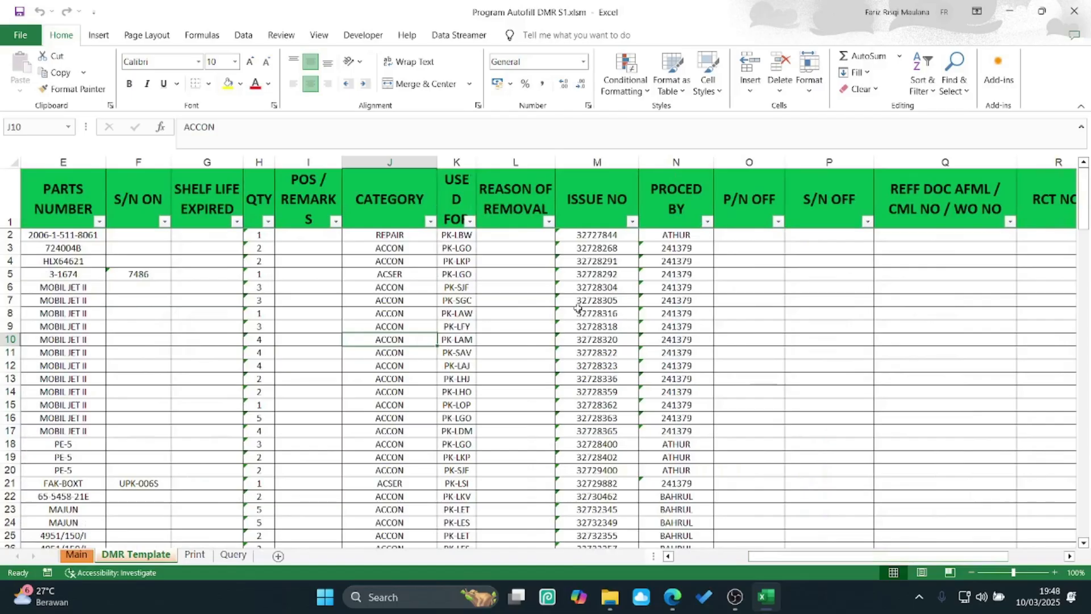
click(518, 275)
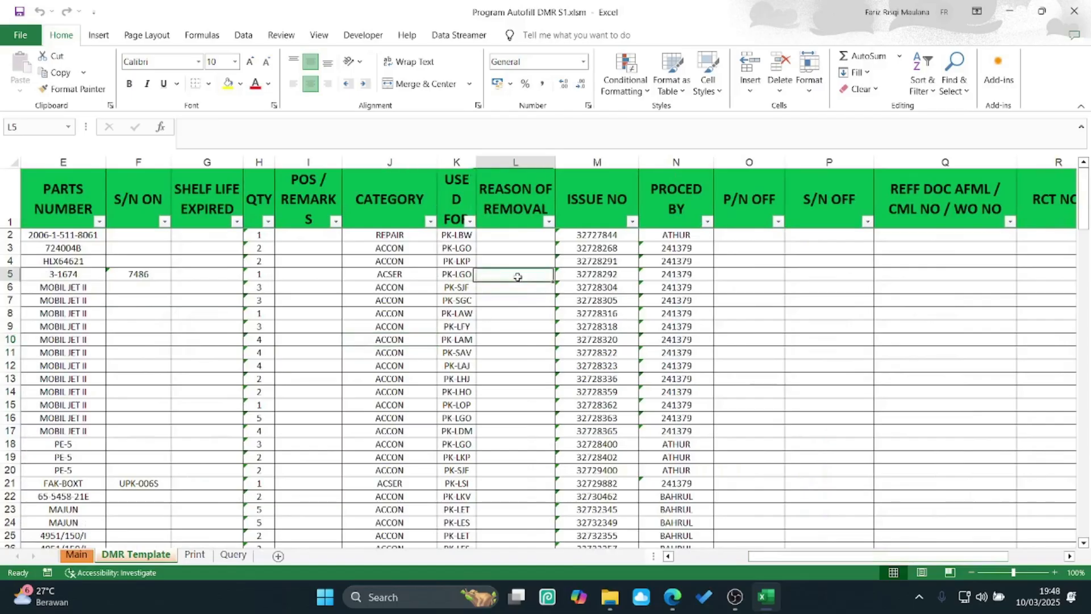
click(753, 287)
click(835, 288)
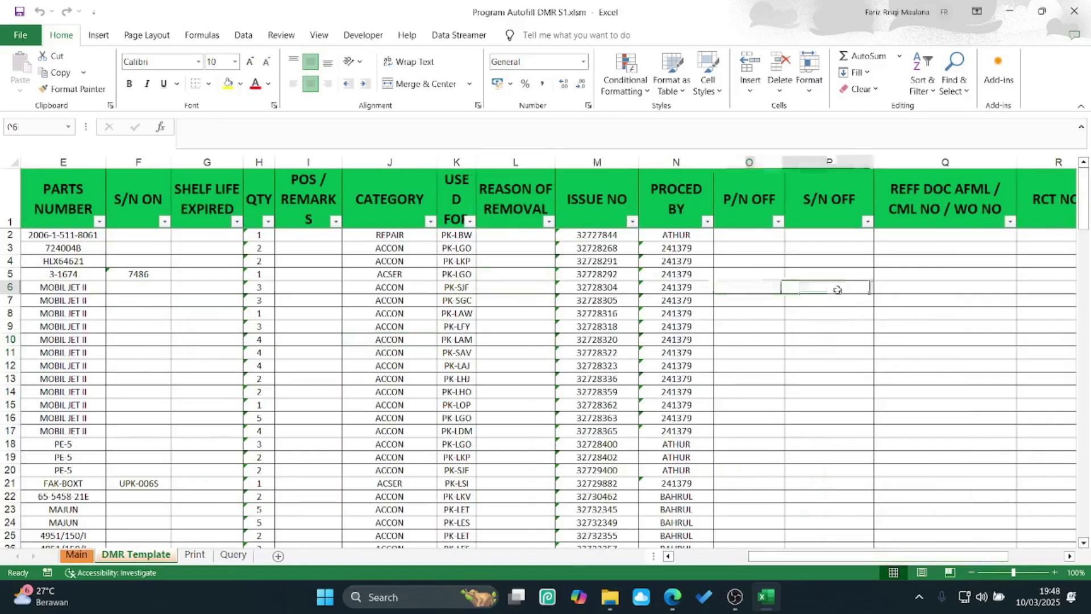
click(963, 287)
click(1057, 292)
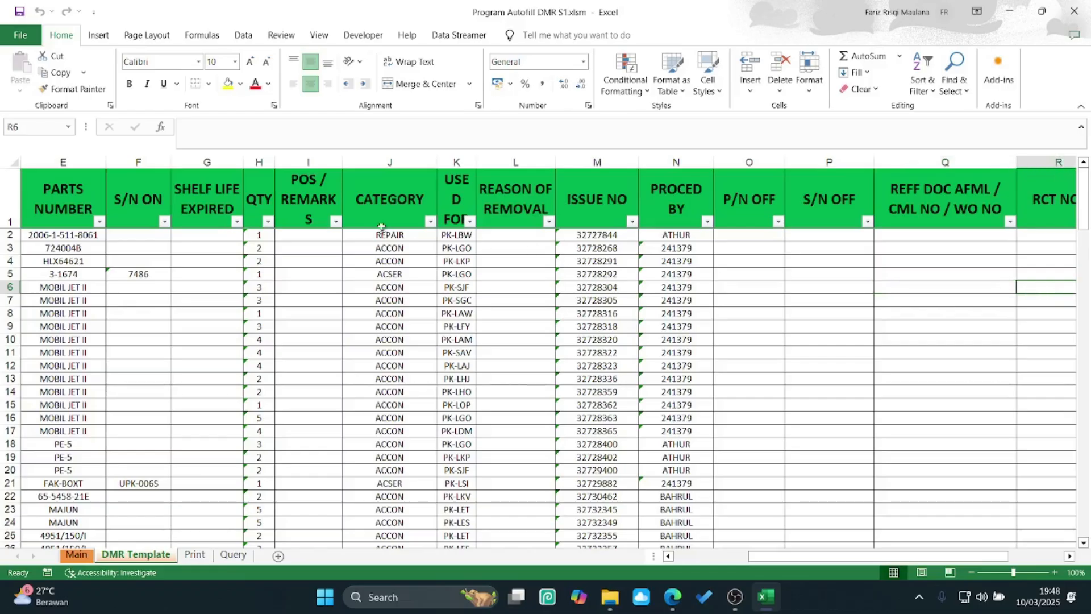
Step: Filter the CATEGORY column to show only ACSER records
click(430, 227)
click(311, 381)
click(307, 406)
click(376, 513)
click(537, 300)
drag(832, 557, 751, 556)
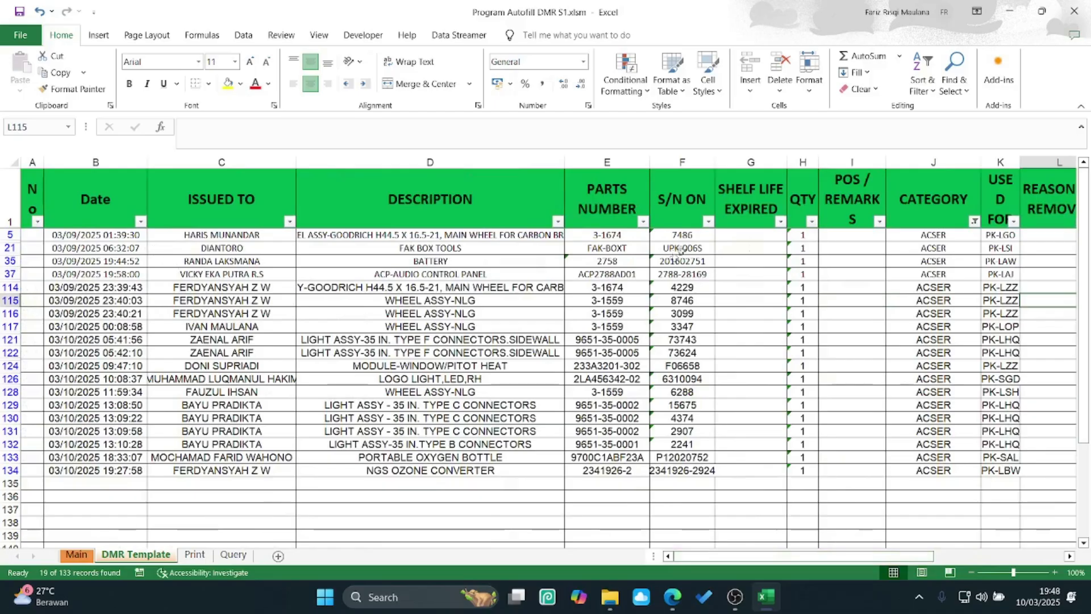
click(688, 288)
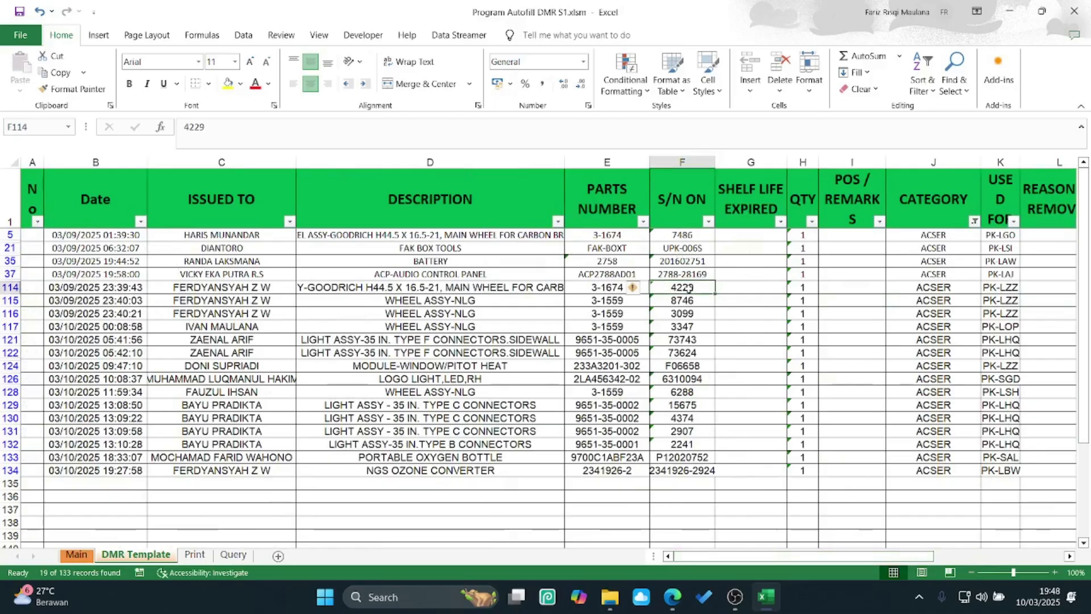
click(672, 596)
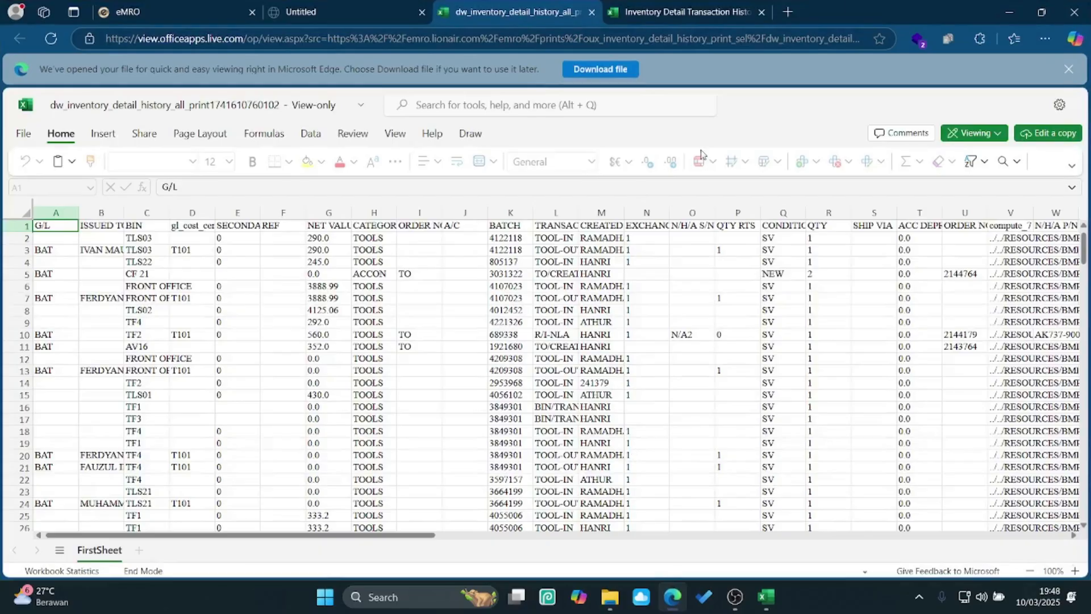
click(1011, 13)
click(837, 297)
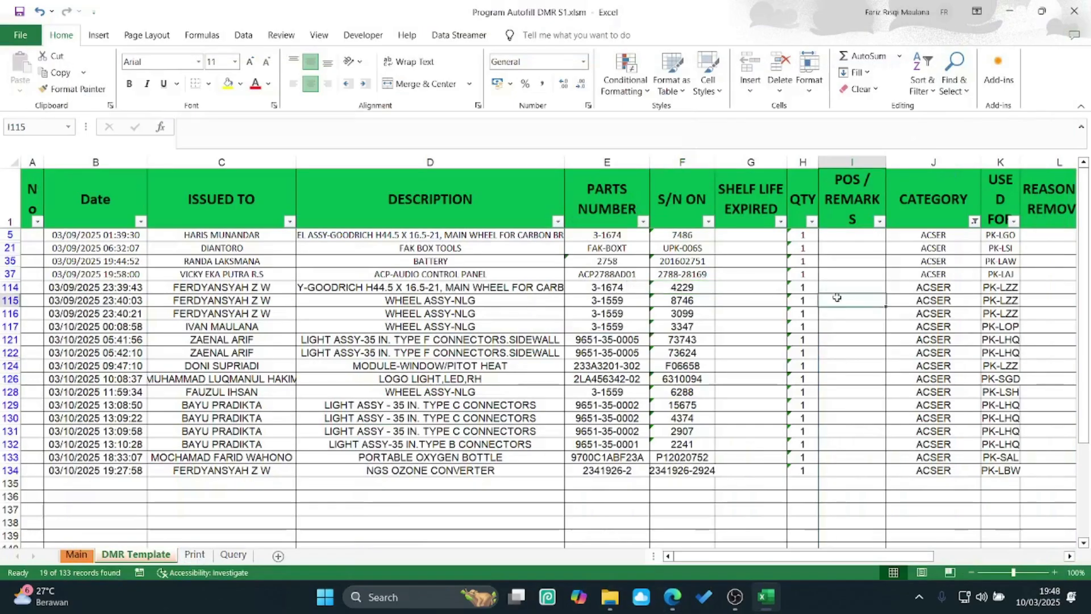
key(Right)
key(Right)
key(Right)
key(Right)
key(Right)
key(Right)
key(Right)
key(Up)
key(Up)
scroll(837, 298, right, 1)
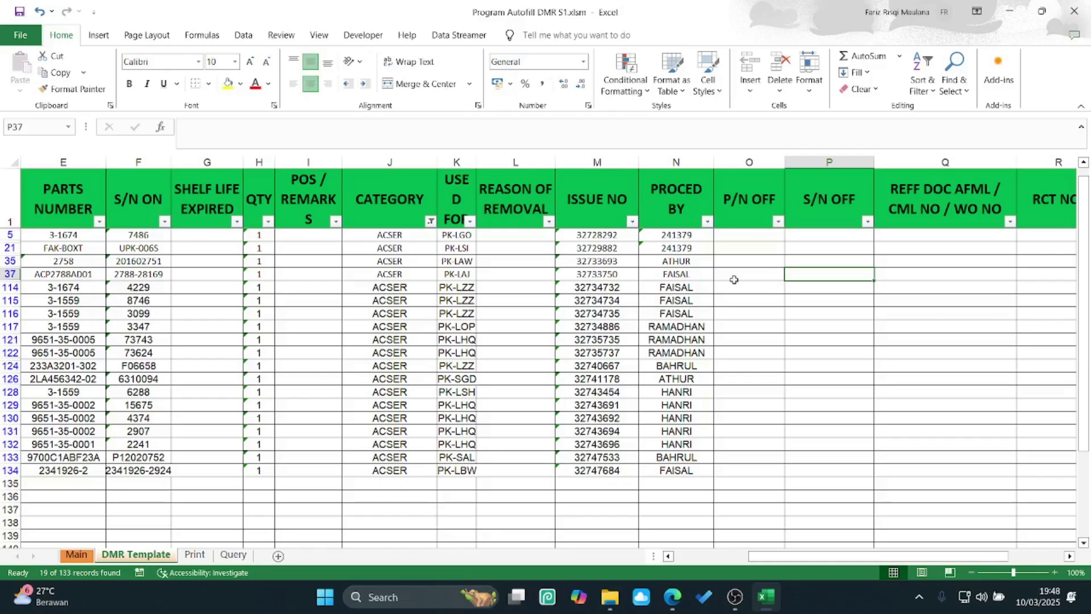
click(764, 259)
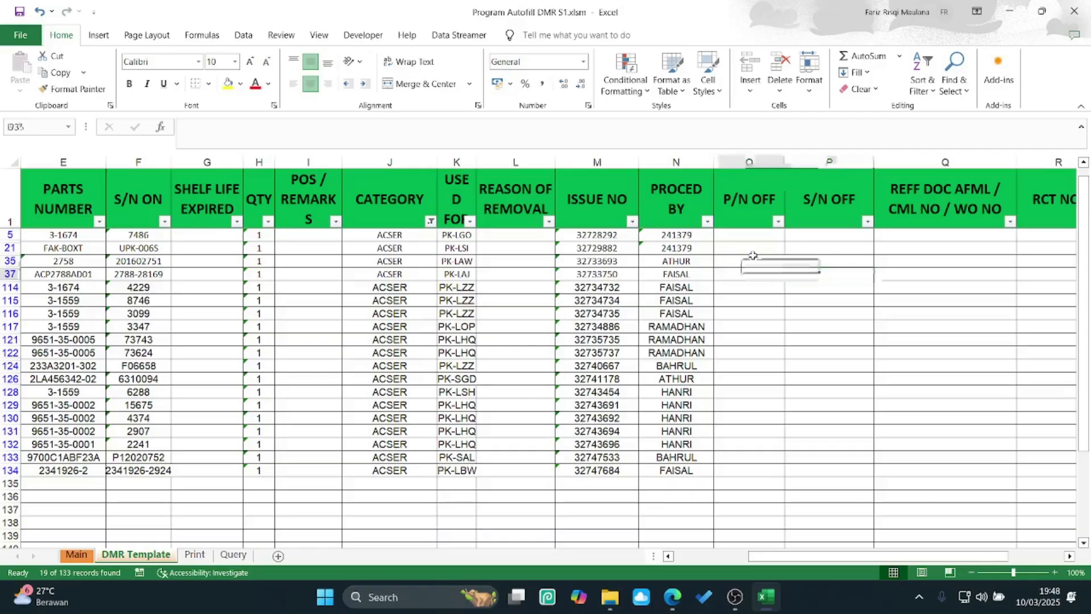
click(828, 273)
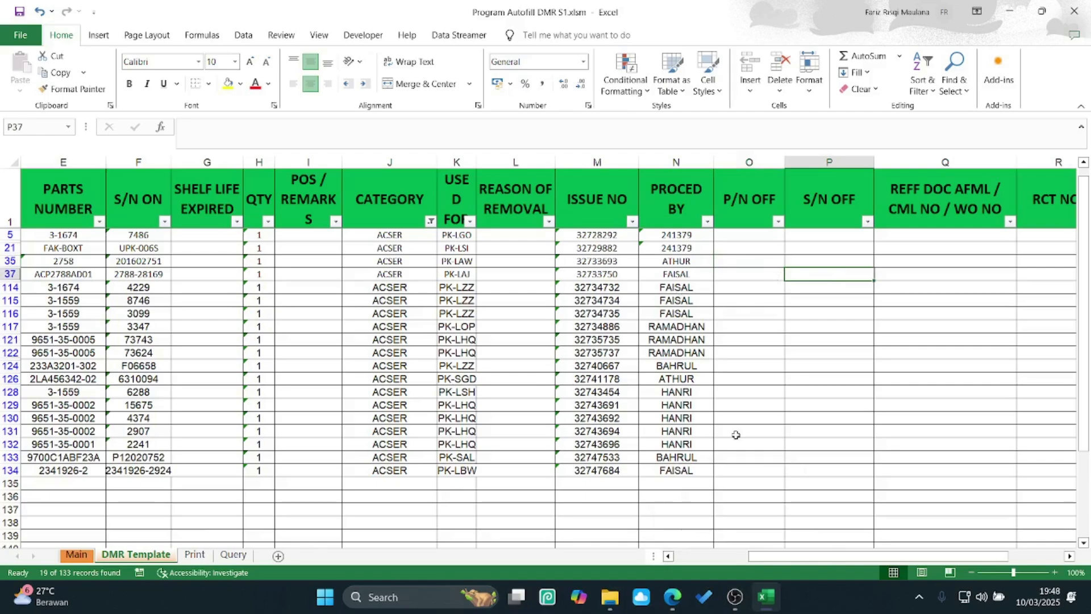
click(732, 606)
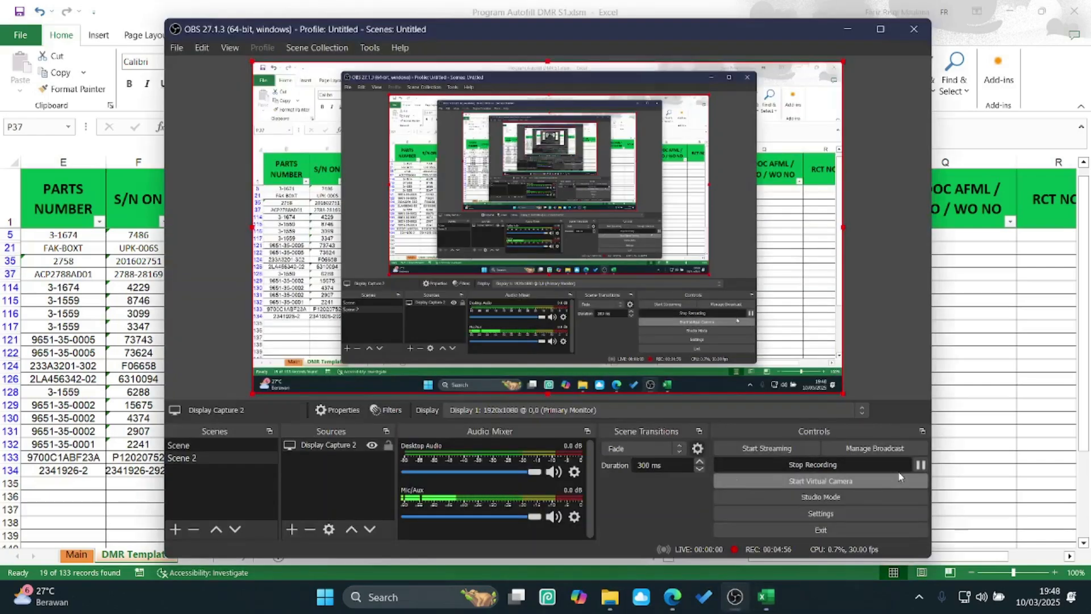
Step: Preview the label photo 1741611046184.jpg for part 3-1674 in the Google Drive folder
click(918, 465)
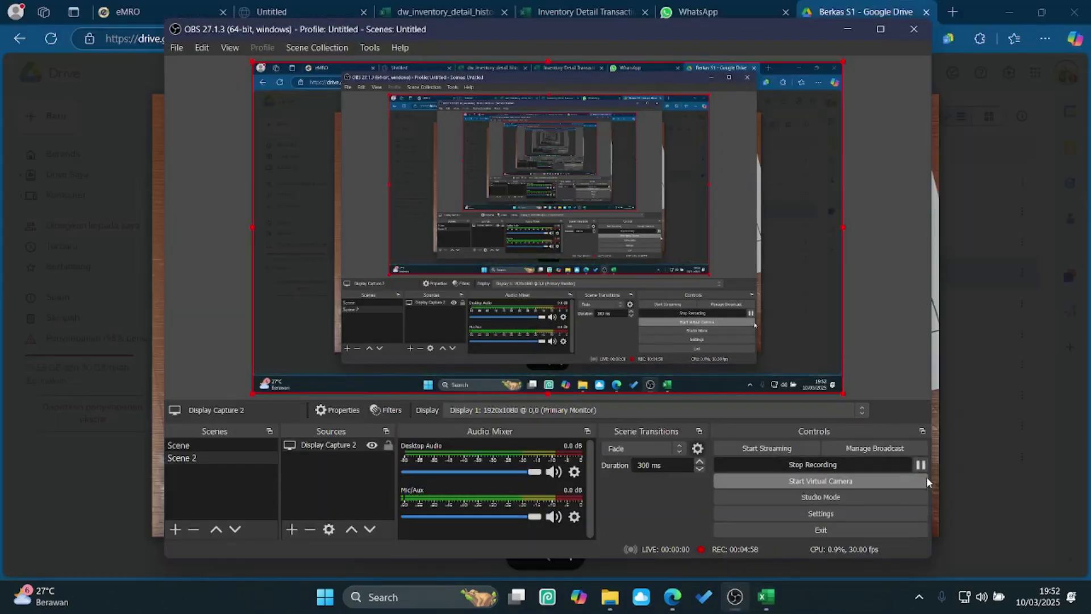
click(968, 427)
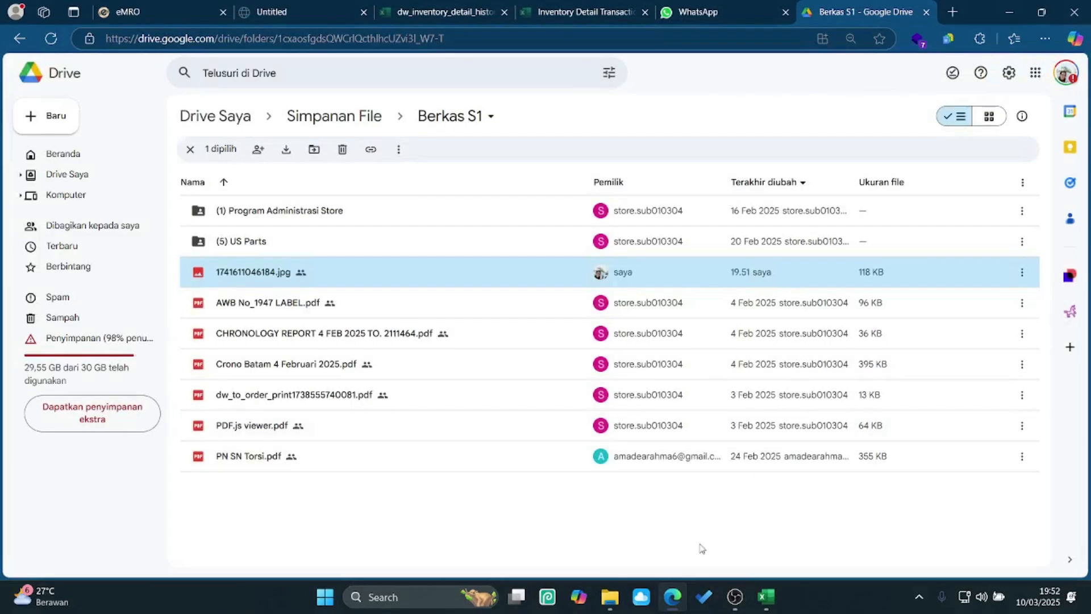
double_click(599, 278)
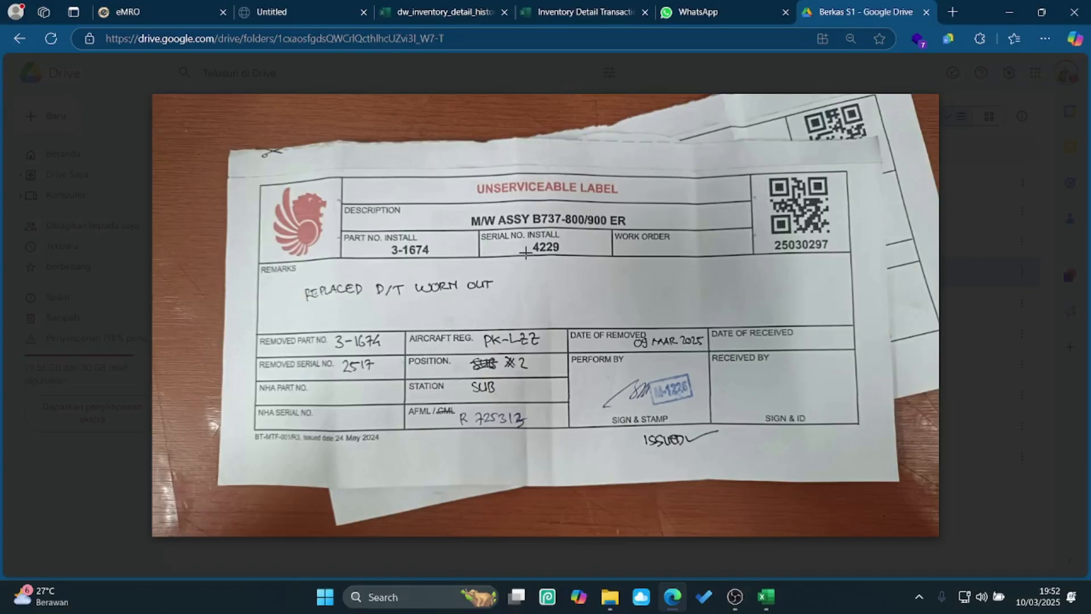
click(1009, 13)
Step: Enter 'REPLACED D/T Worn Out' as row 114's reason of removal and widen column L
click(859, 274)
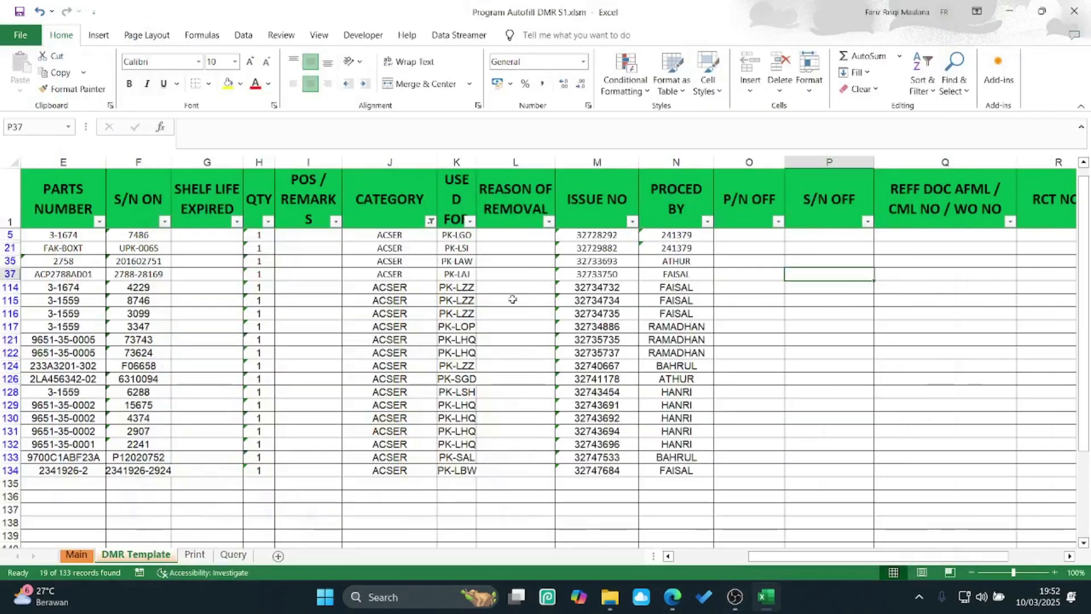
click(169, 286)
click(193, 287)
click(309, 288)
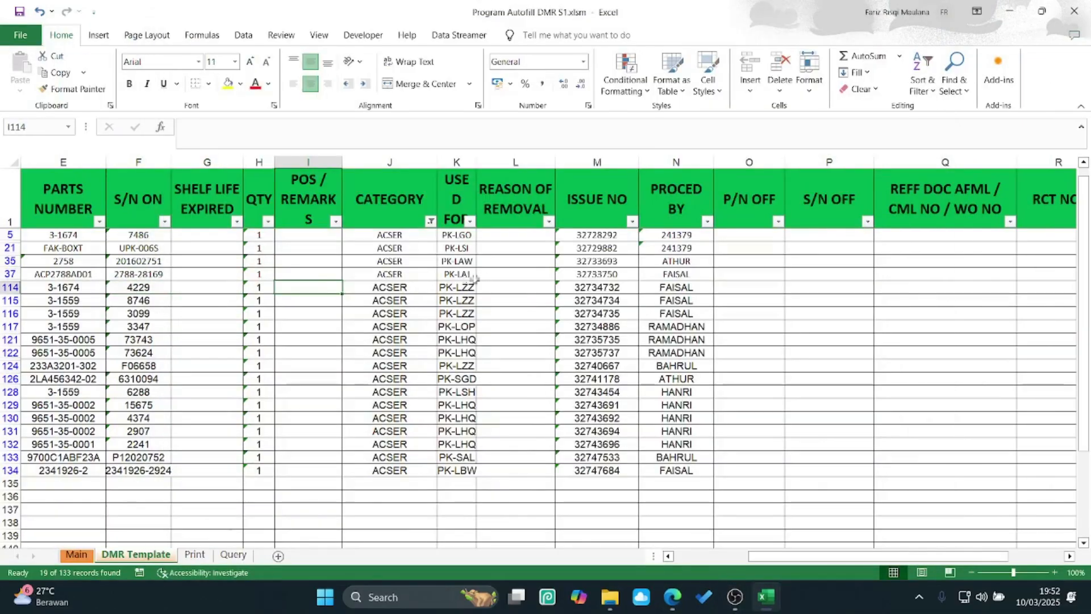
click(514, 287)
click(676, 601)
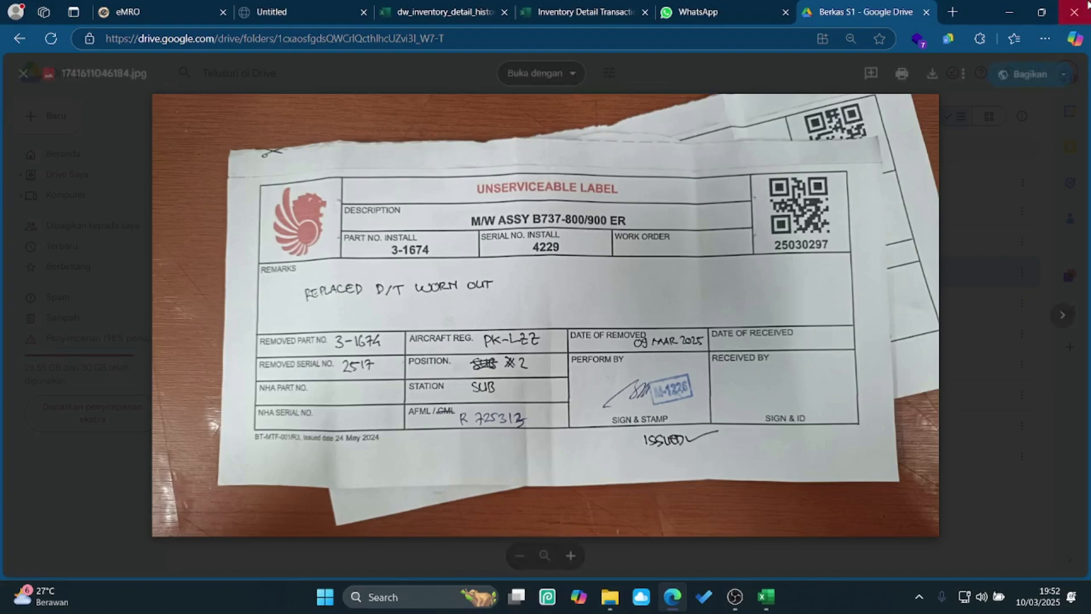
click(1009, 12)
text(REPLACED D/)
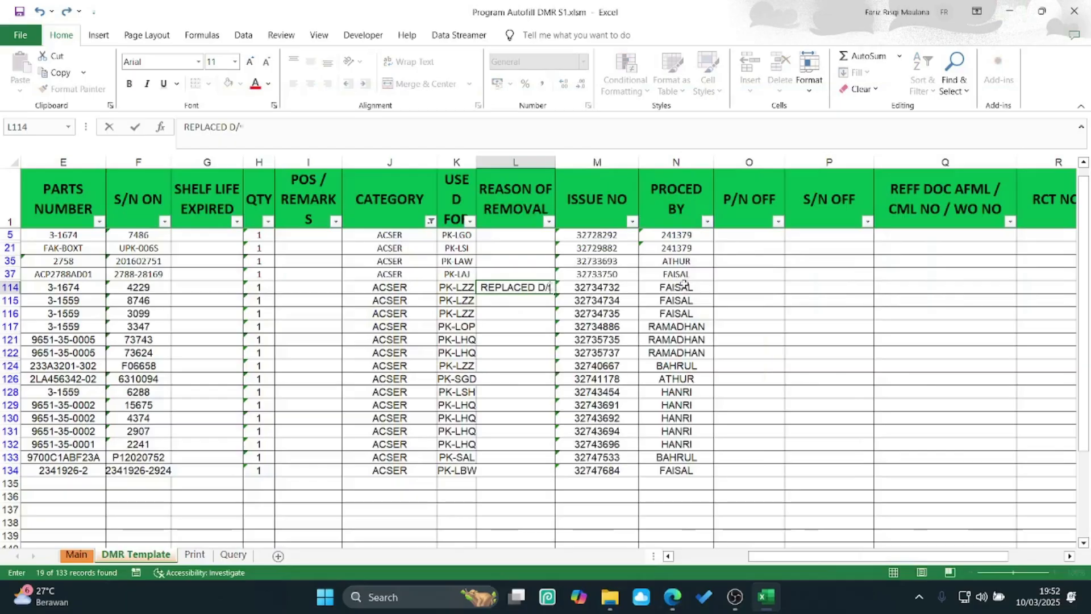
key(Num_Lock)
text(T Wpr)
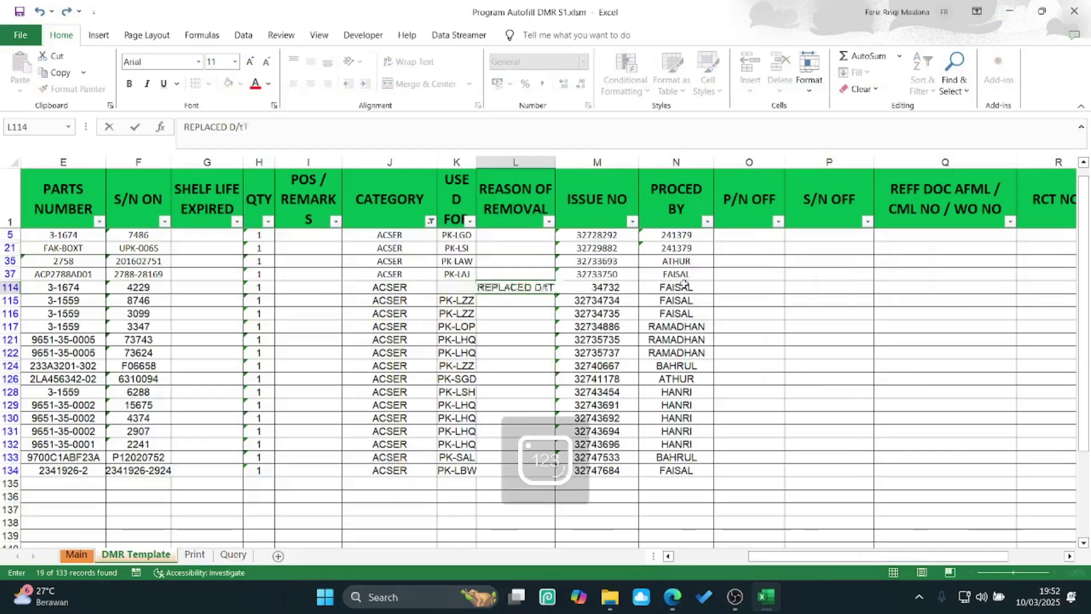
key(BackSpace)
key(BackSpace)
text(orn P)
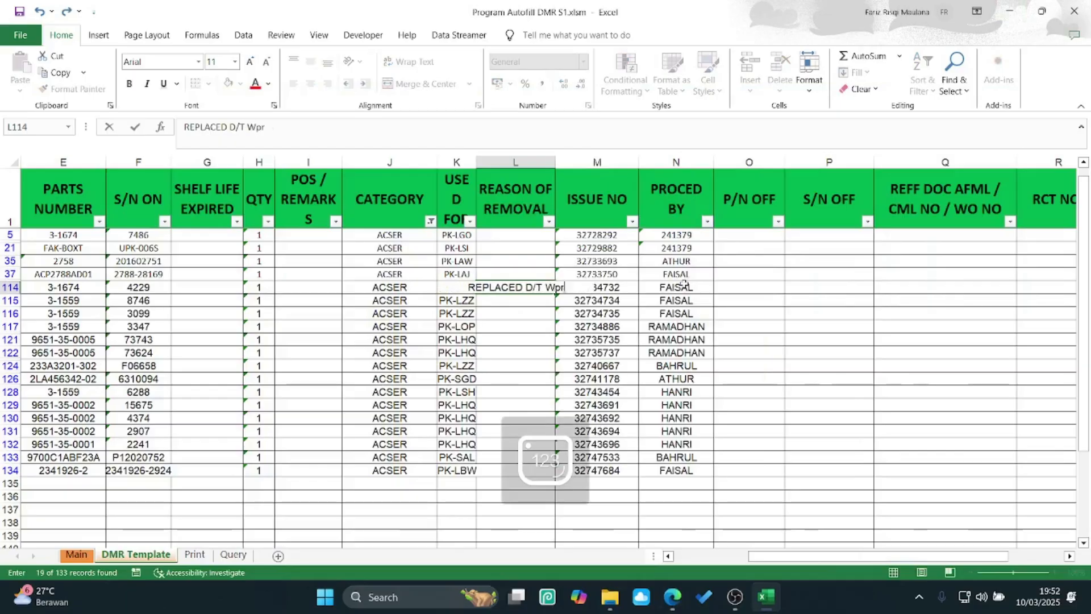
key(BackSpace)
text(Out)
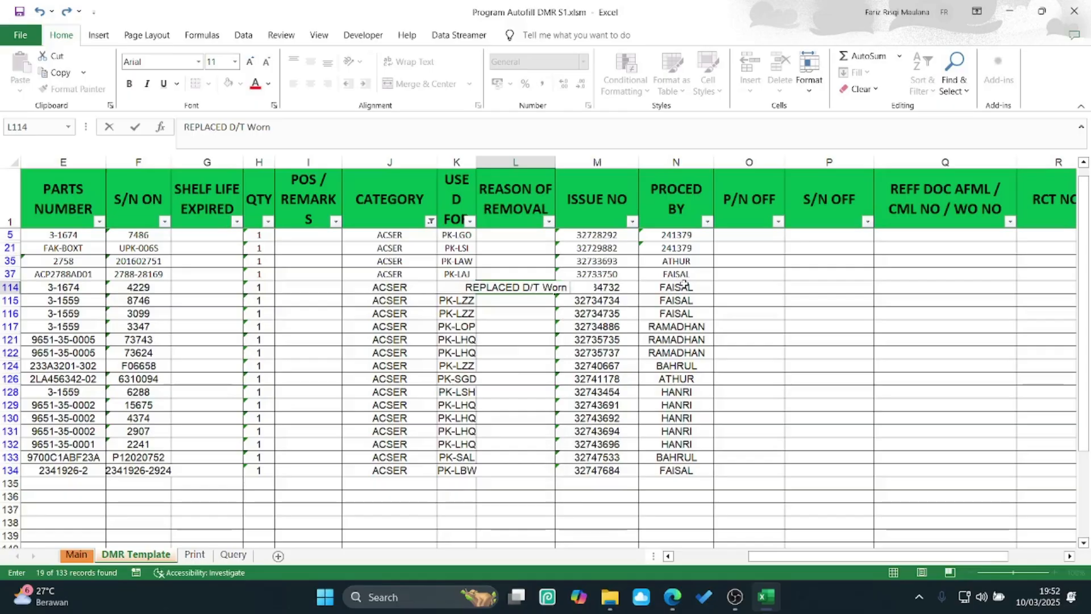
key(Return)
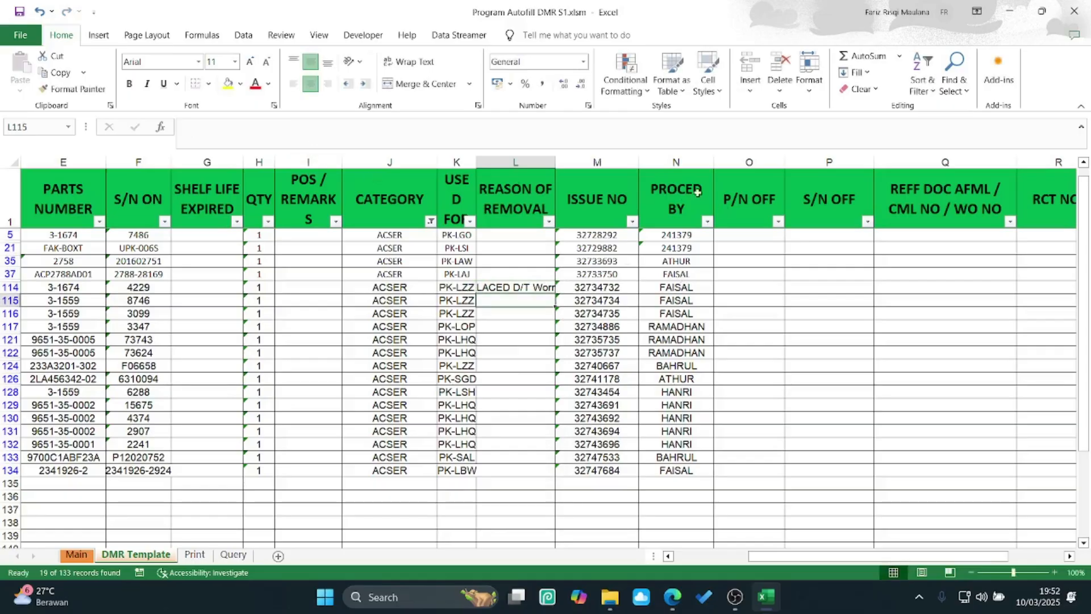
drag(555, 162, 611, 162)
Step: Fill row 114's P/N OFF with 3-1674 and S/N OFF with 2517 from the label
click(795, 297)
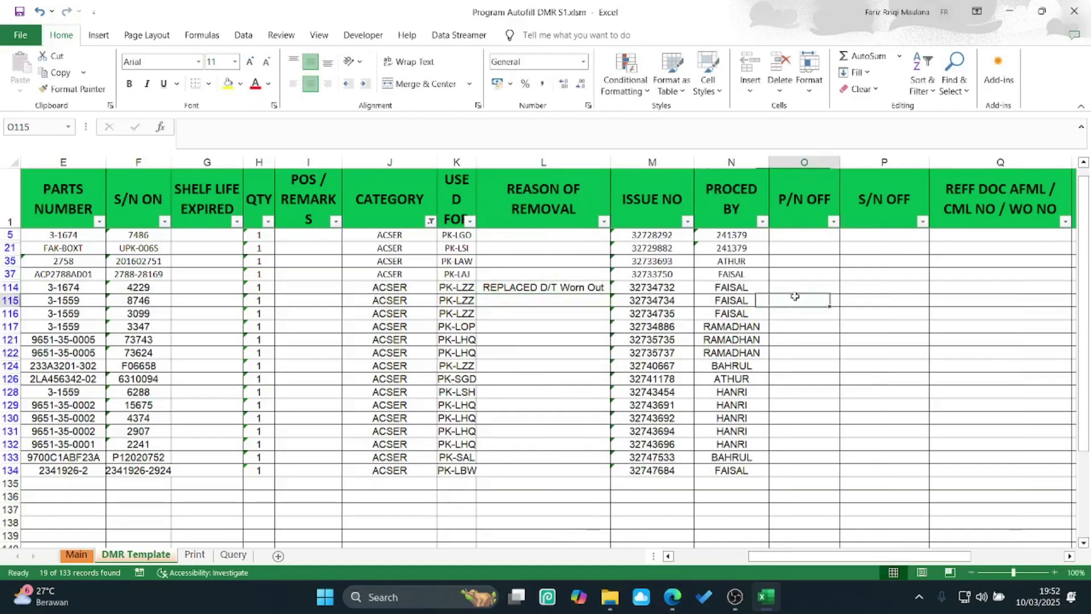
click(795, 289)
click(672, 596)
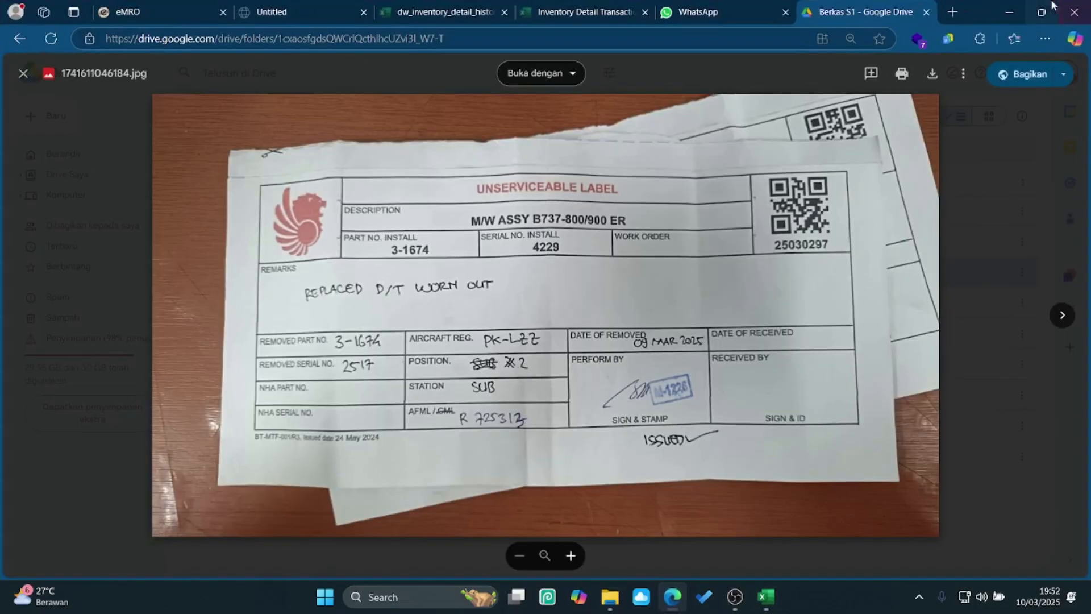
click(1009, 11)
text(1-16)
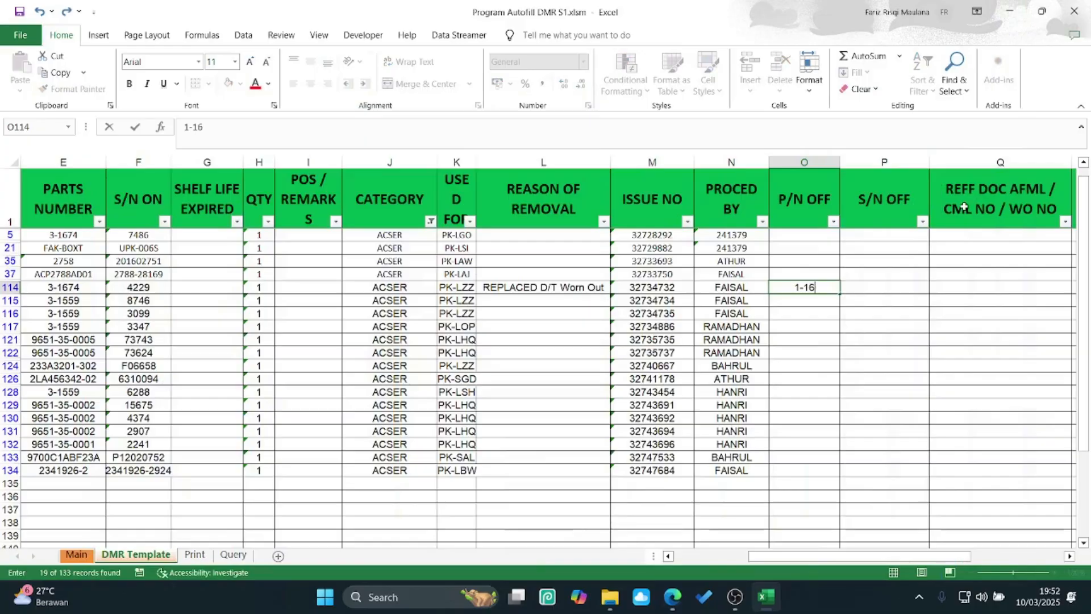
text(4)
key(BackSpace)
key(BackSpace)
key(BackSpace)
key(BackSpace)
key(BackSpace)
key(BackSpace)
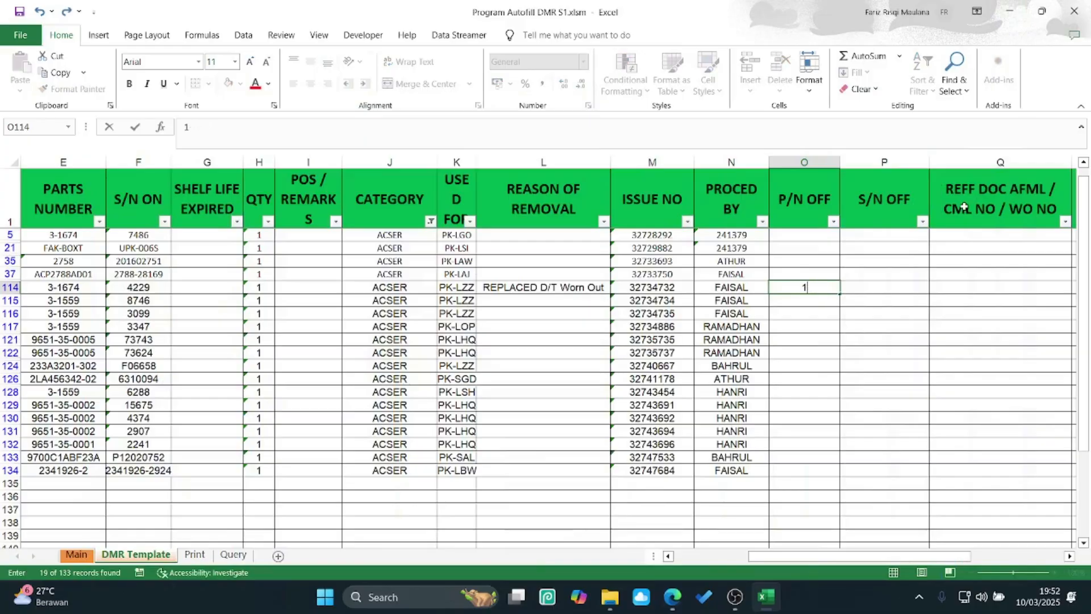
text(3-1674)
key(Tab)
click(675, 597)
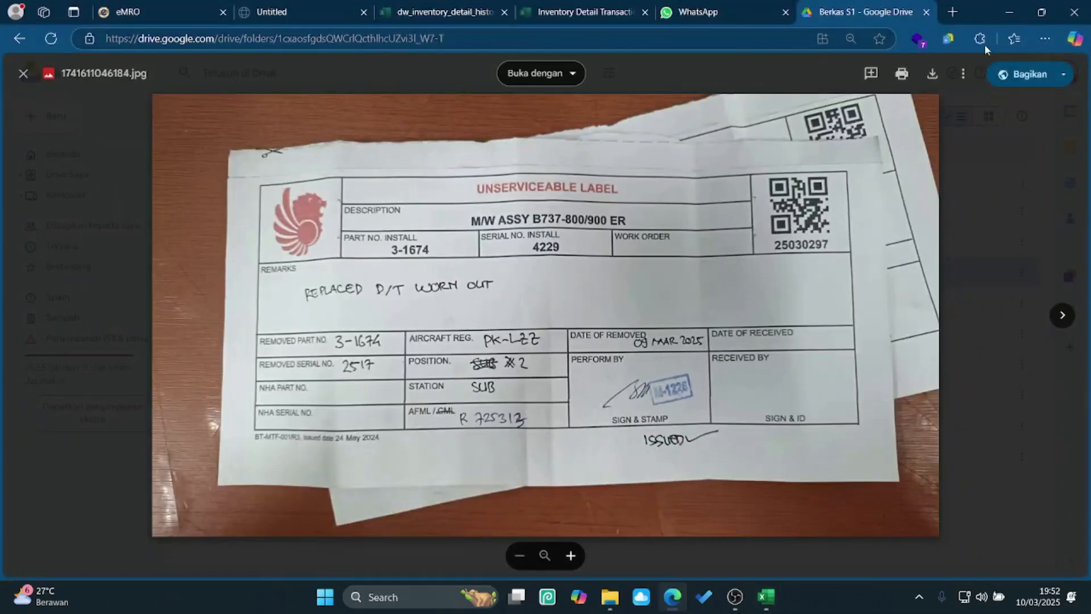
key(alt+Tab)
text(1)
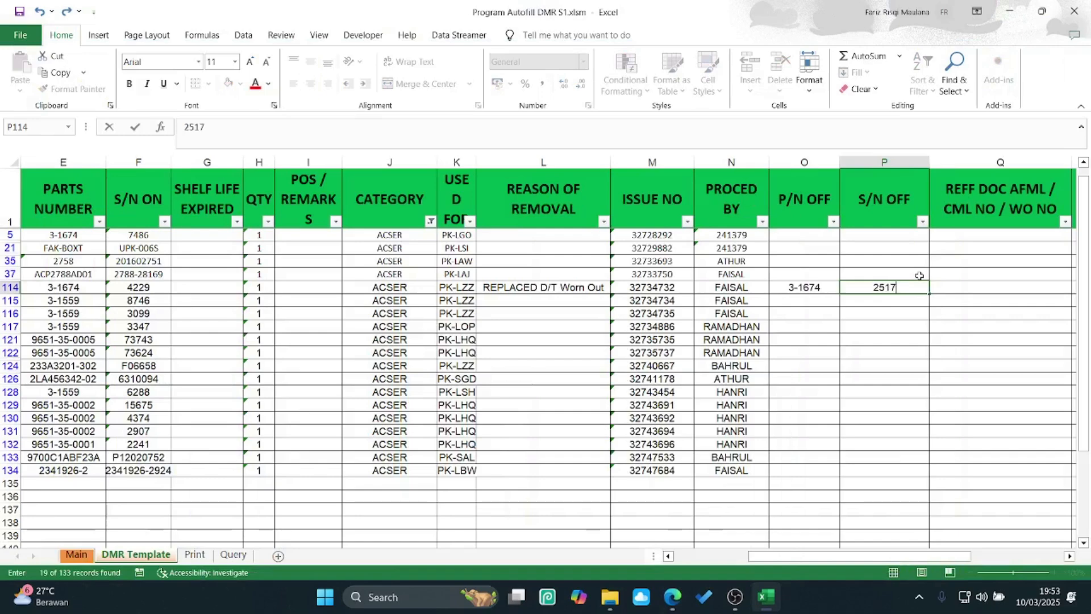
key(Tab)
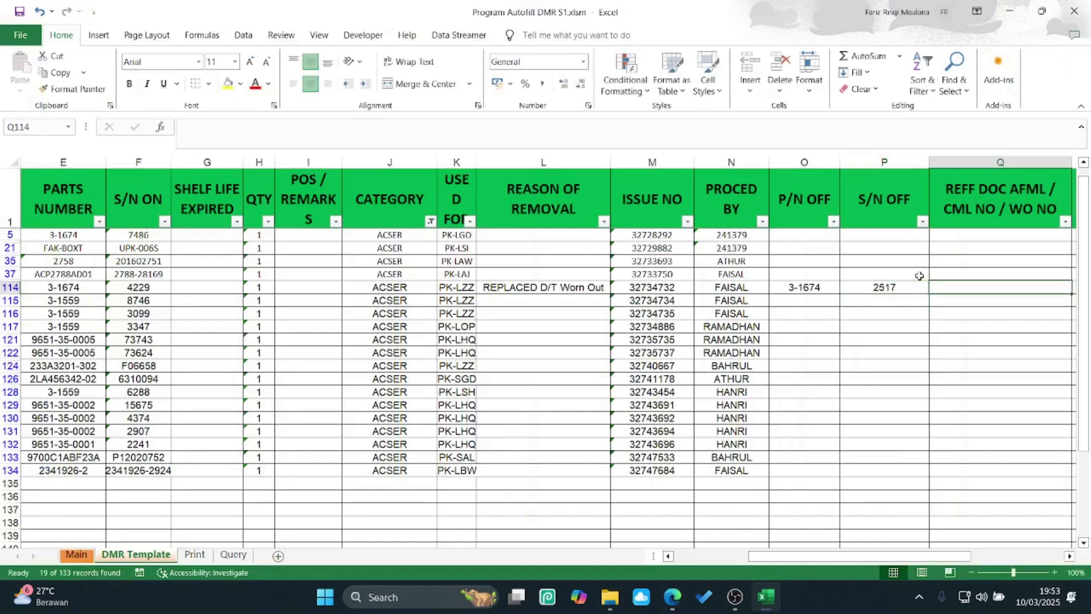
Step: Enter reference R725313 and RCT number 25030297 in row 114
click(665, 601)
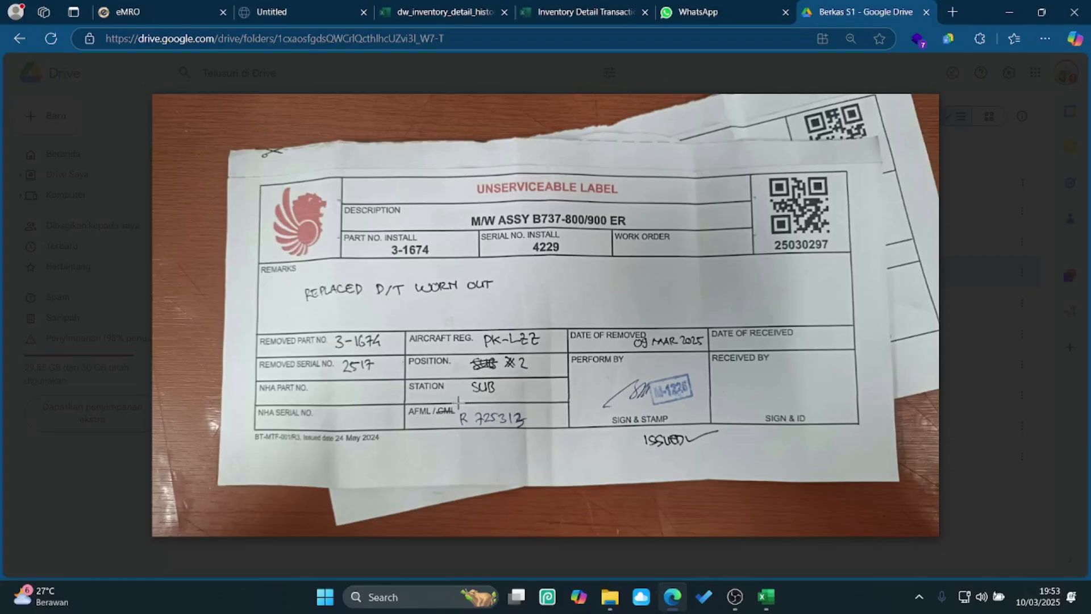
click(1006, 13)
text(R)
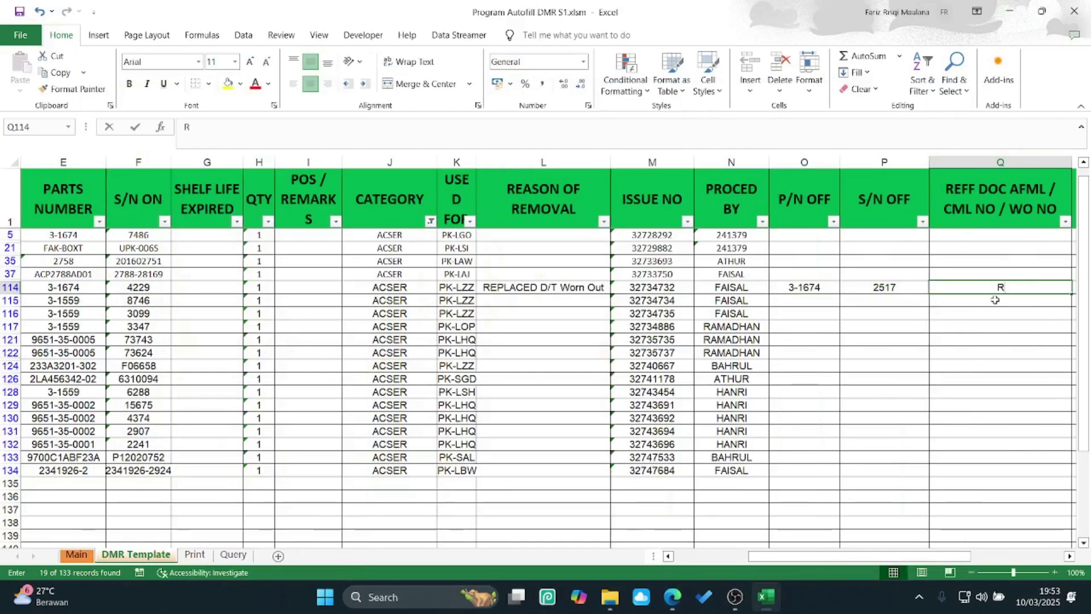
text(725313)
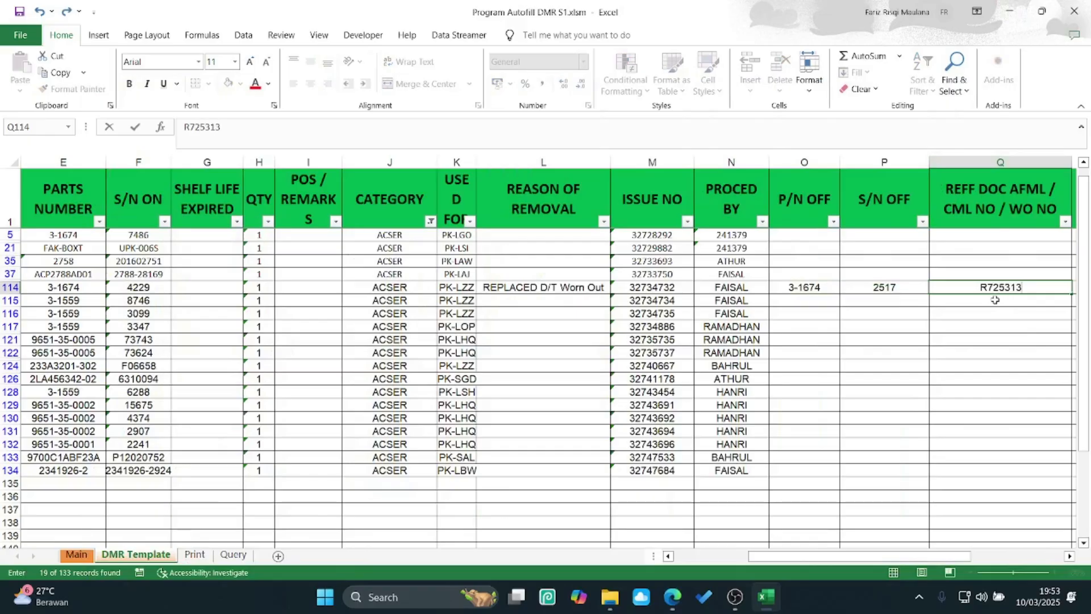
key(Tab)
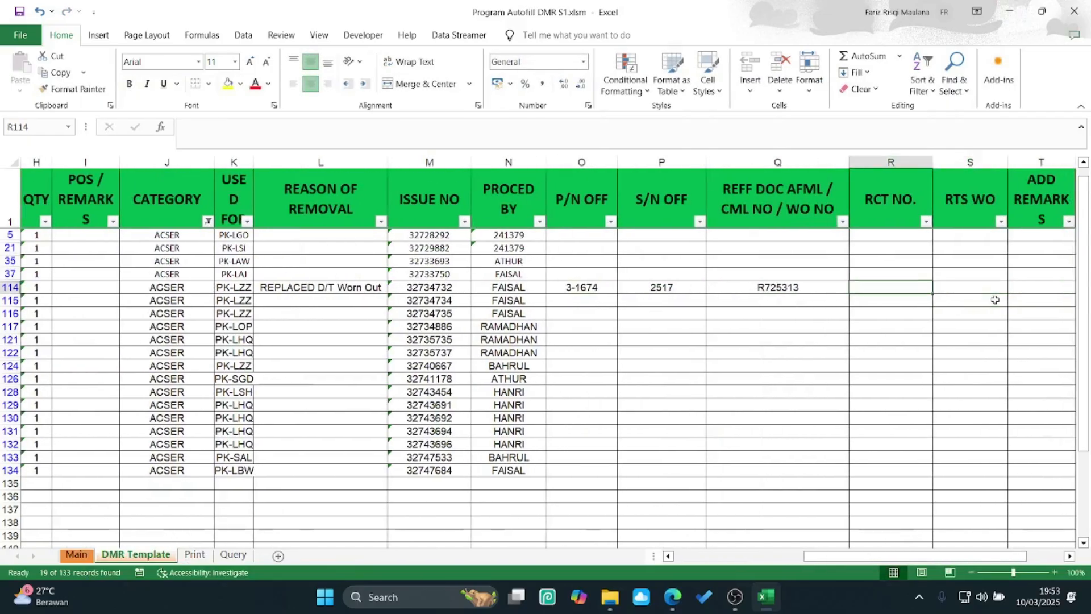
click(672, 596)
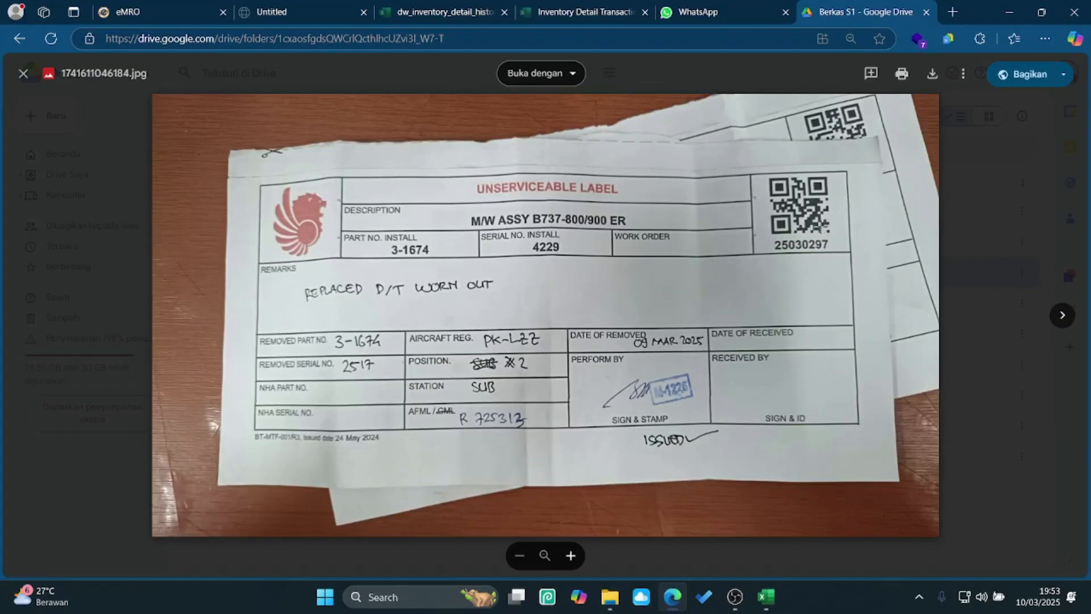
click(1009, 14)
text(25)
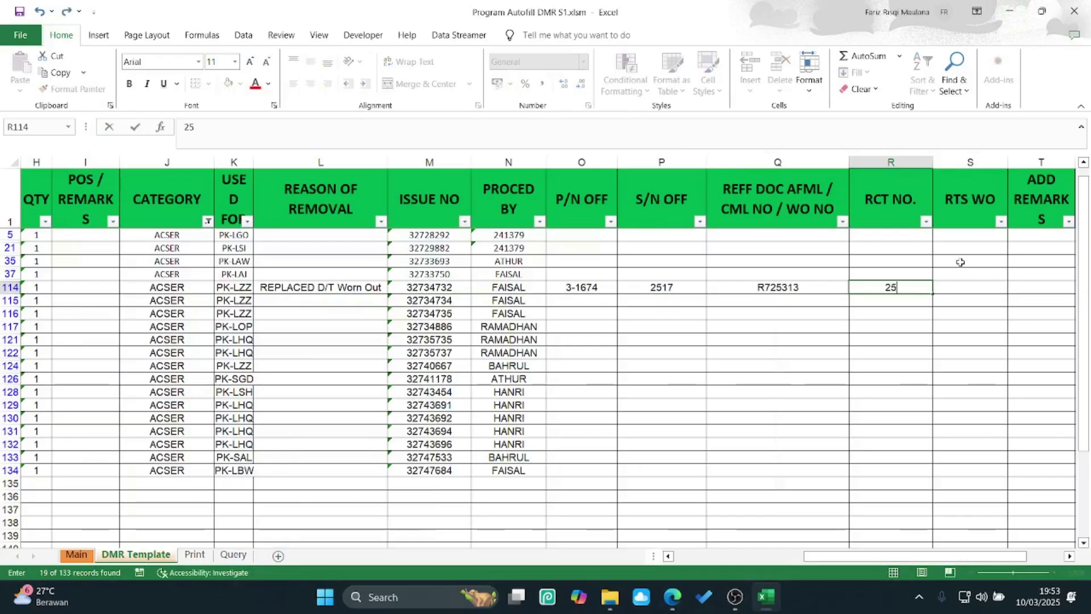
text(030297)
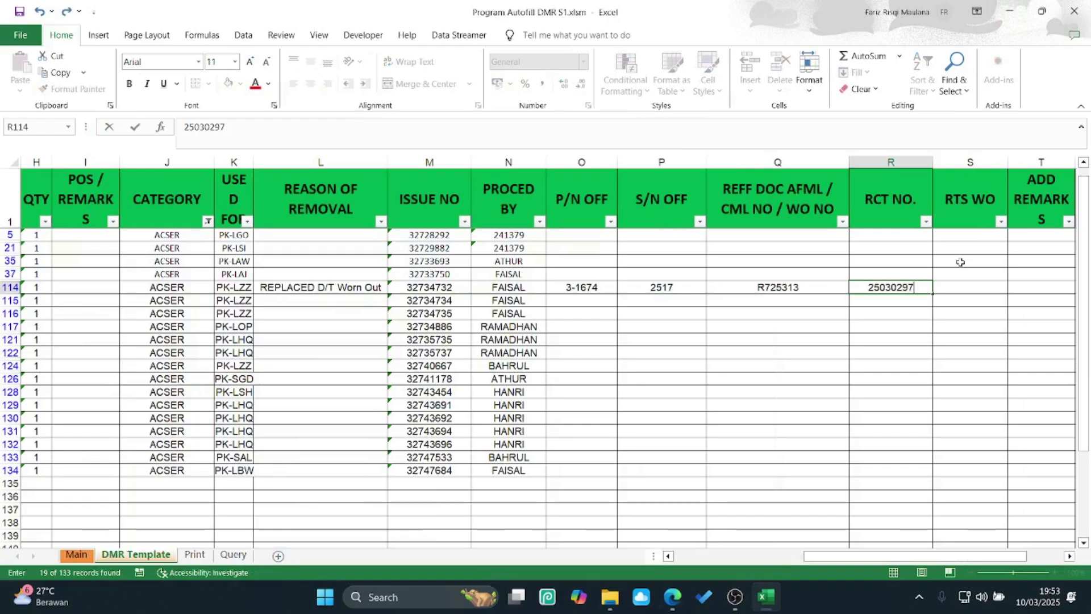
key(Return)
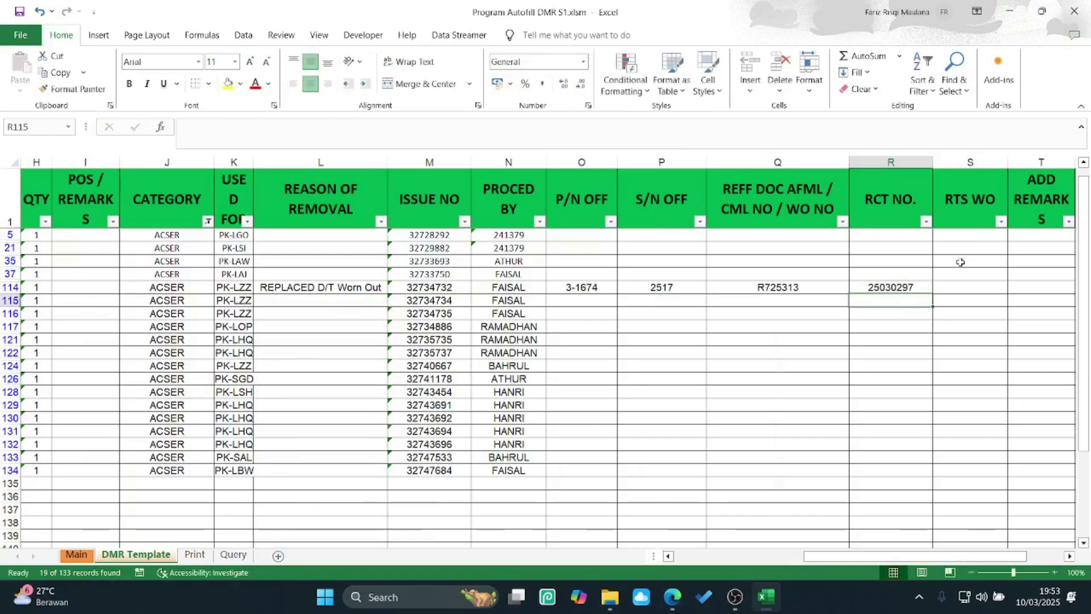
drag(822, 556, 650, 564)
Step: Check row 114's entries and reset the CATEGORY filter so all categories show
click(186, 275)
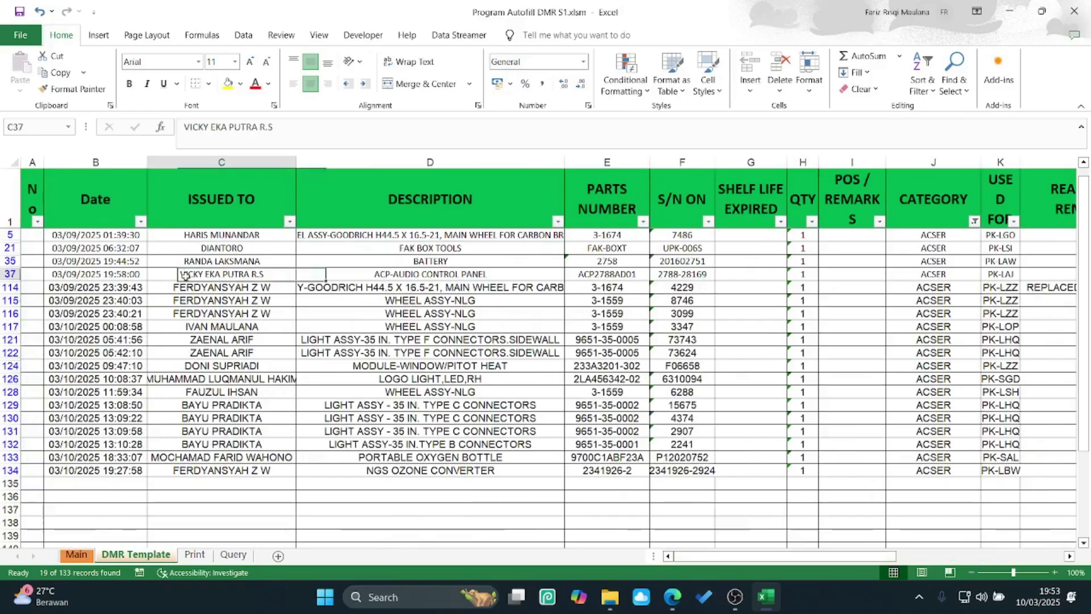
click(956, 289)
click(1025, 288)
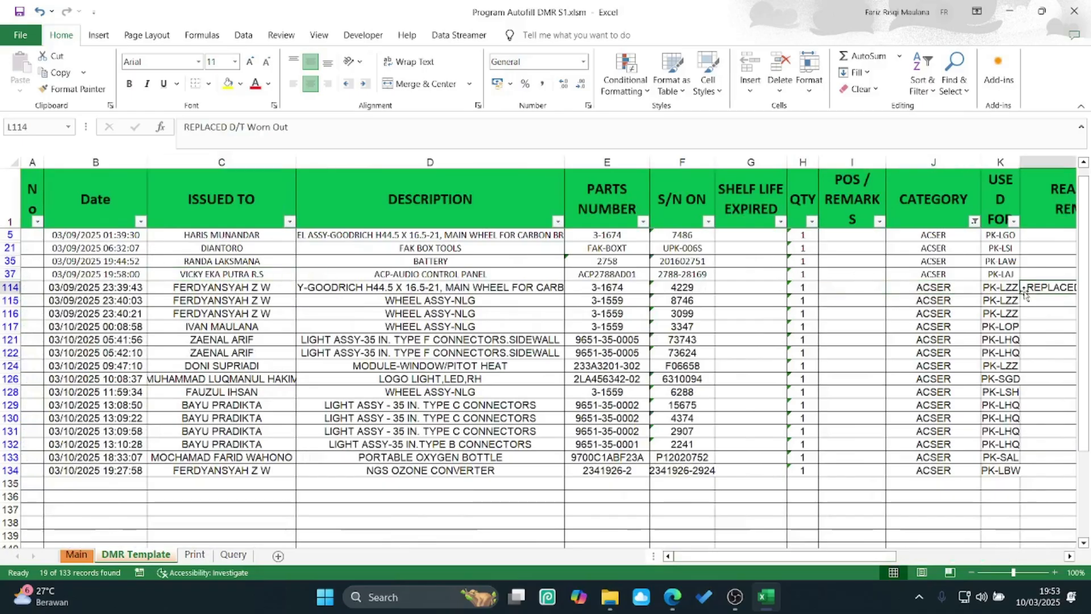
drag(884, 557, 941, 548)
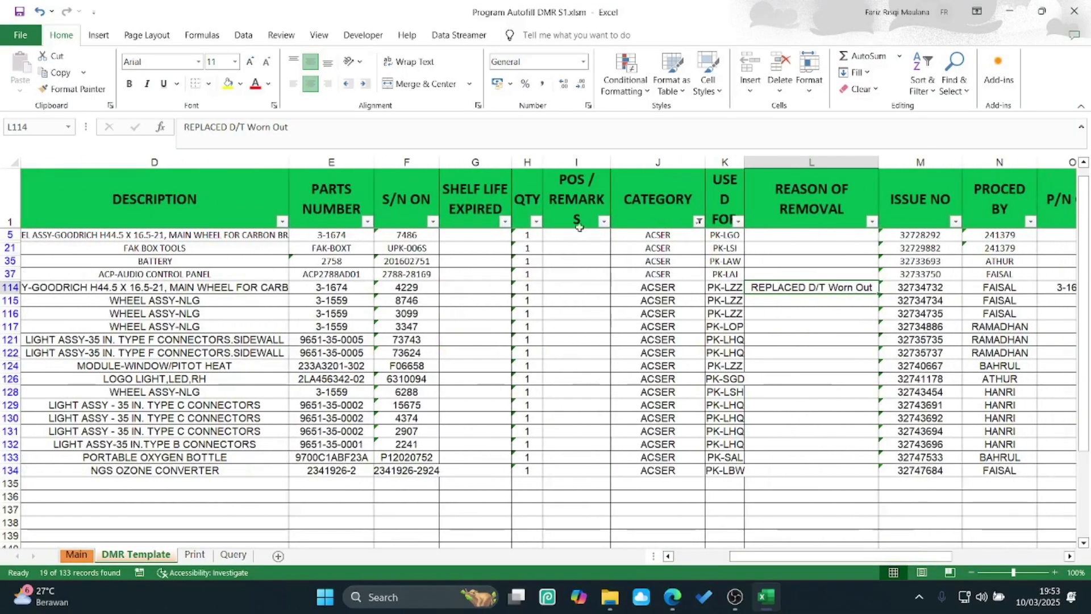
click(699, 221)
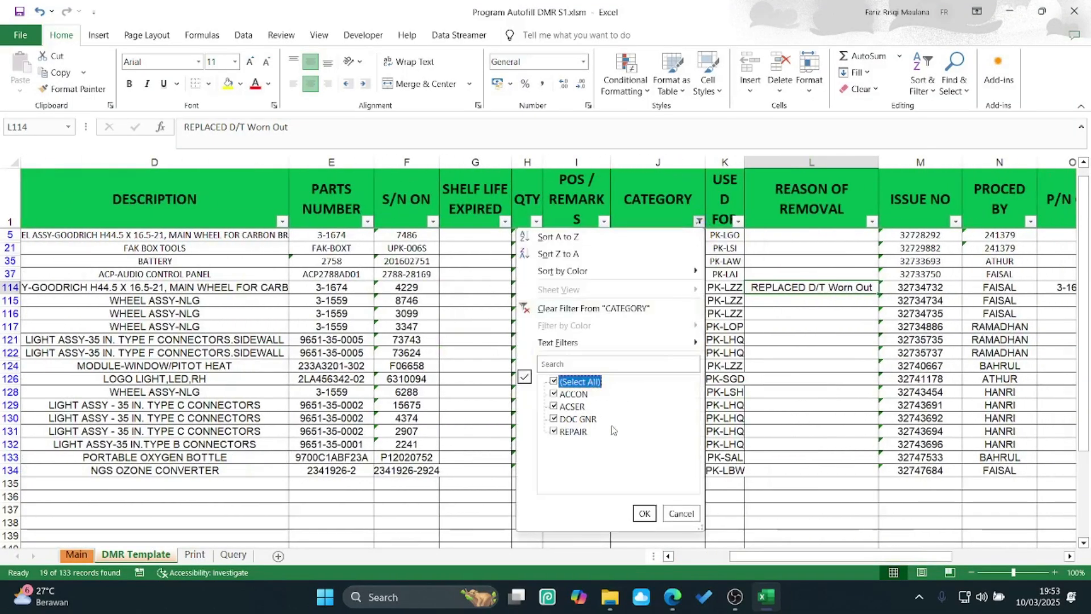
click(644, 514)
click(652, 365)
drag(779, 556, 183, 359)
Step: Copy the block from B5 down to the last data row across to the RCT NO. column
click(115, 233)
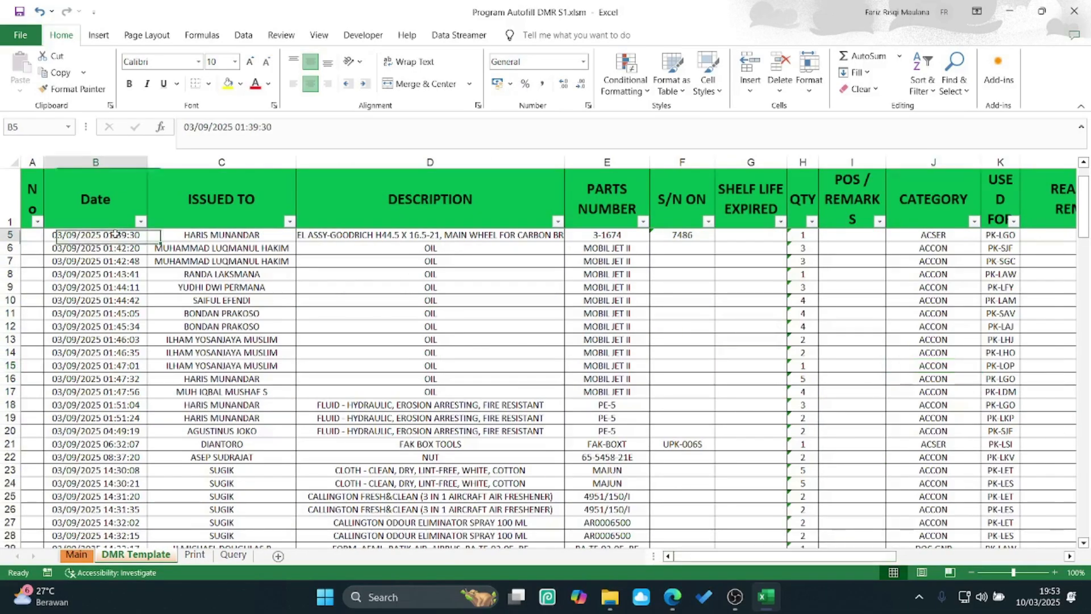
scroll(195, 271, down, 8)
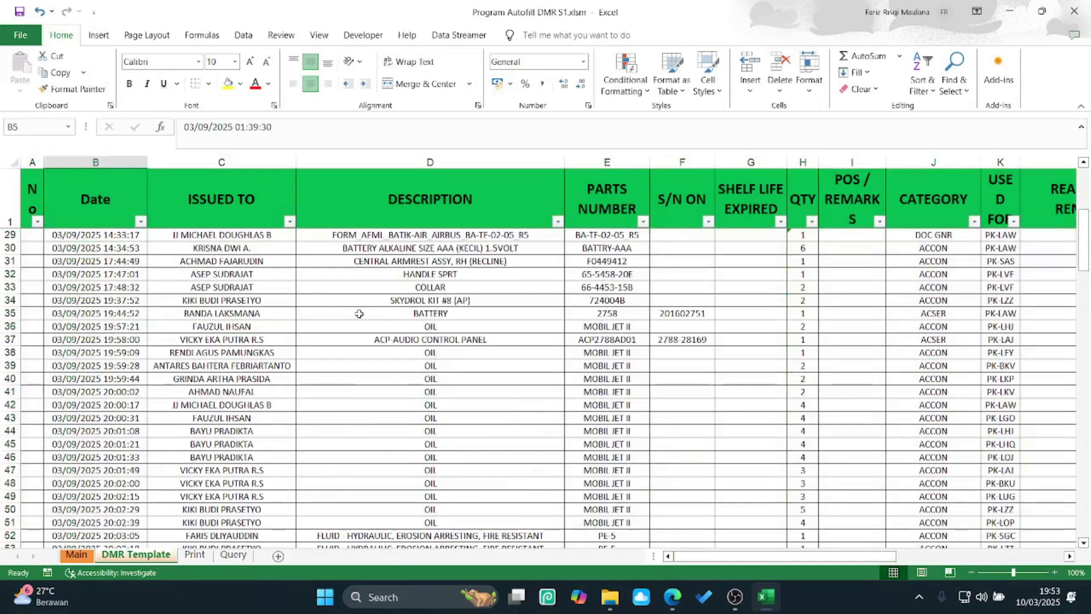
scroll(359, 314, down, 20)
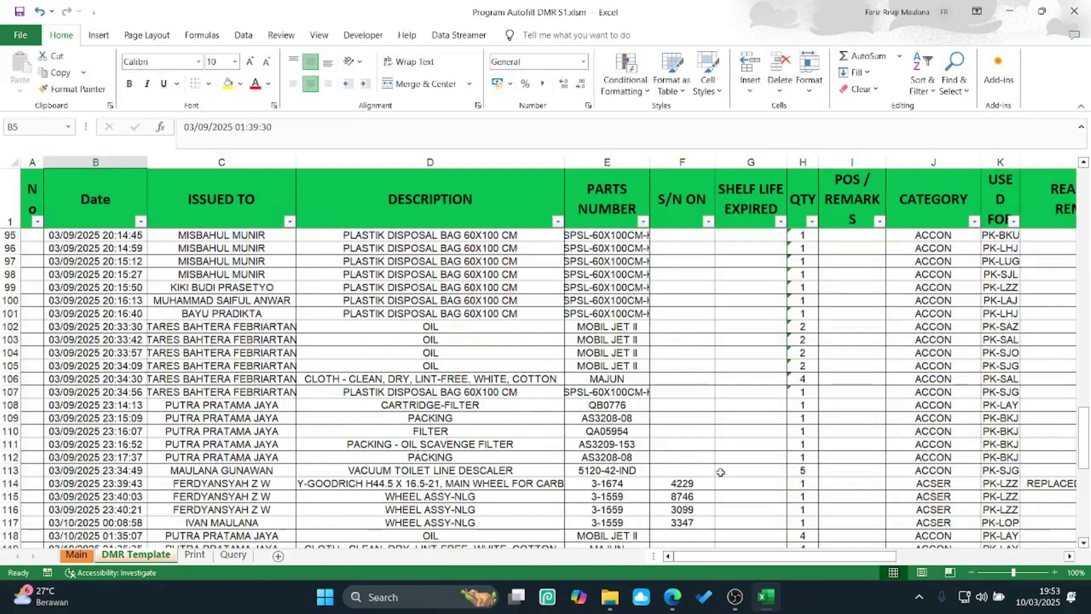
scroll(745, 545, up, 6)
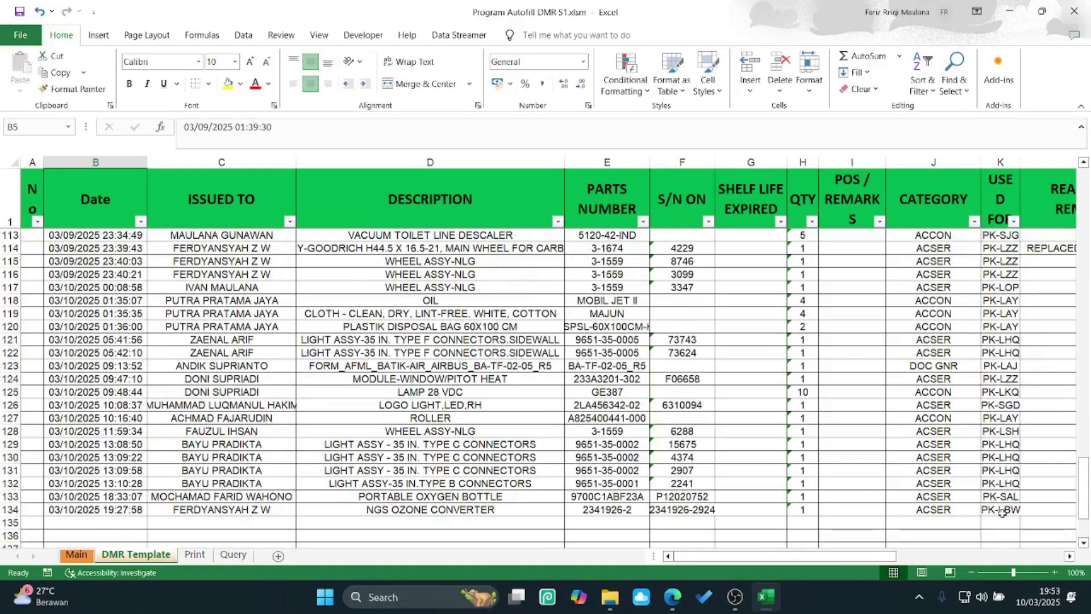
key(ctrl+shift+End)
drag(871, 557, 1021, 561)
shift+click(863, 507)
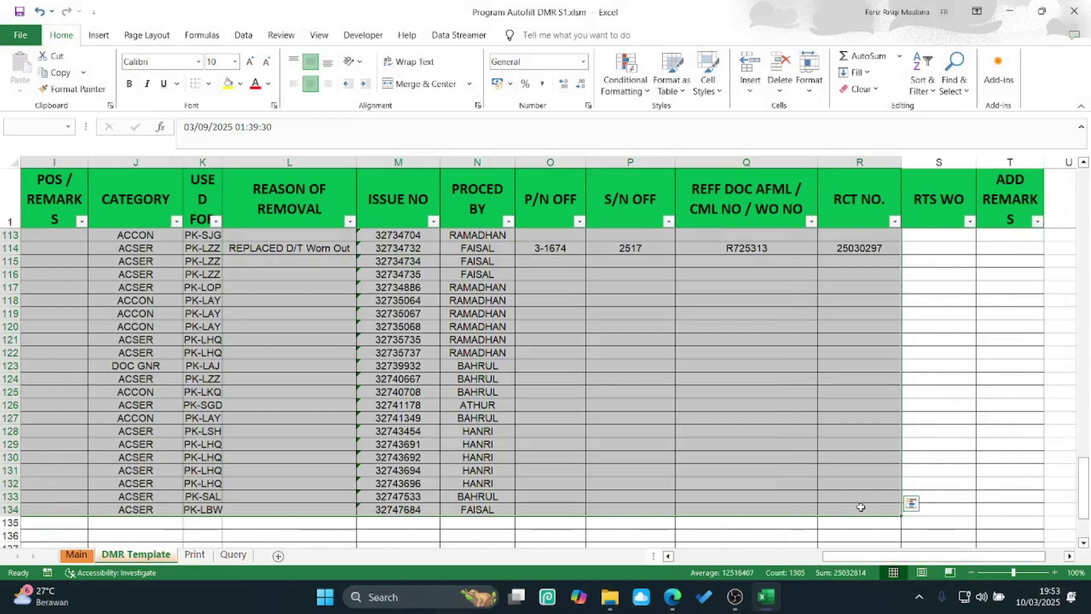
key(ctrl+c)
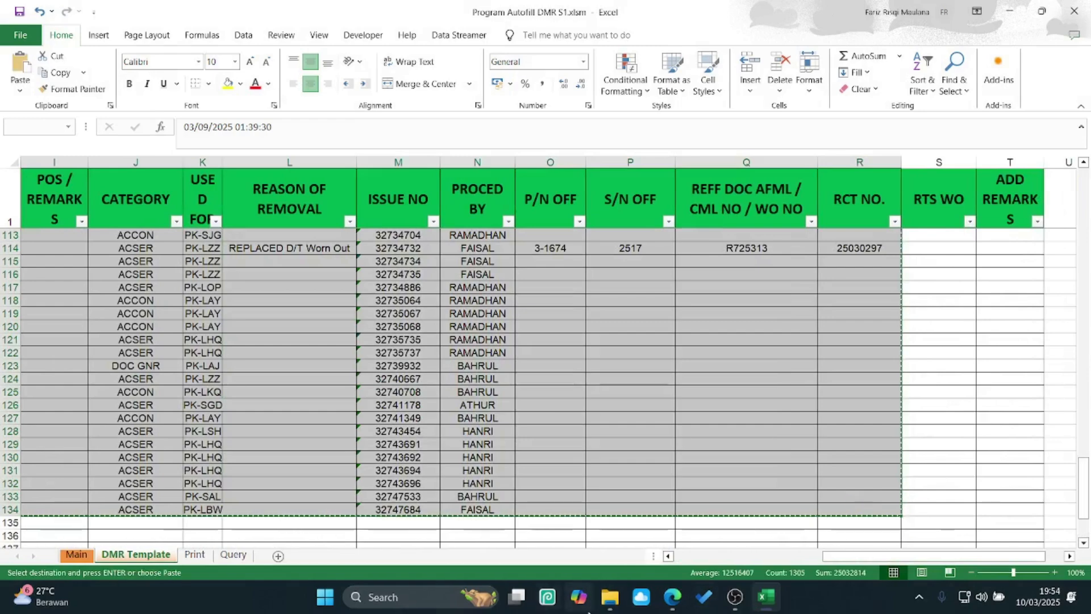
click(681, 589)
Step: In a new tab, go through the bit.ly Dokumen Online S1 page to open DMR 2025.xlsx
click(731, 8)
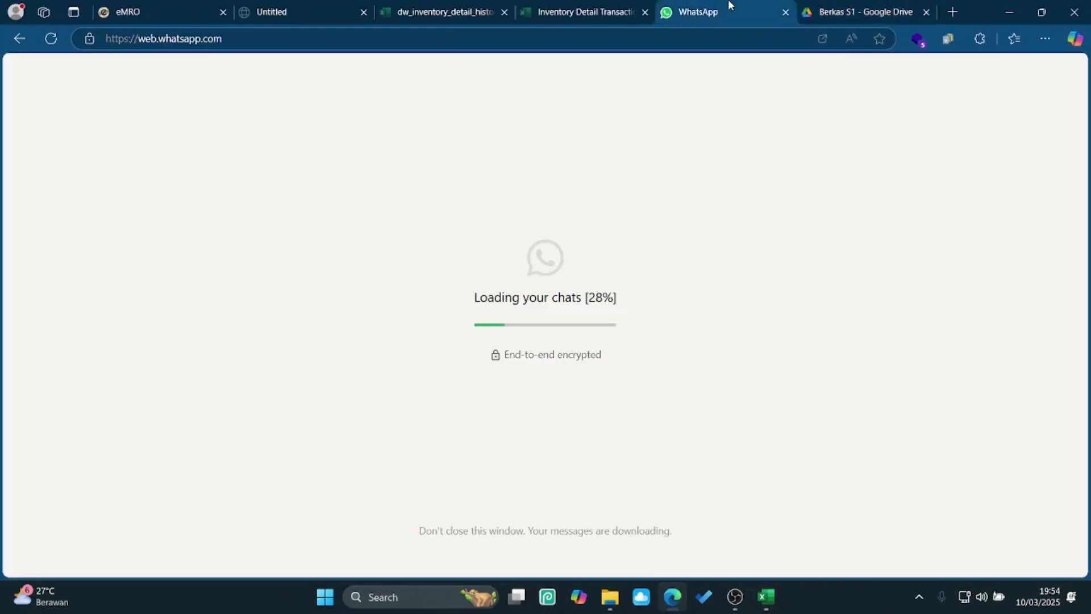
click(952, 12)
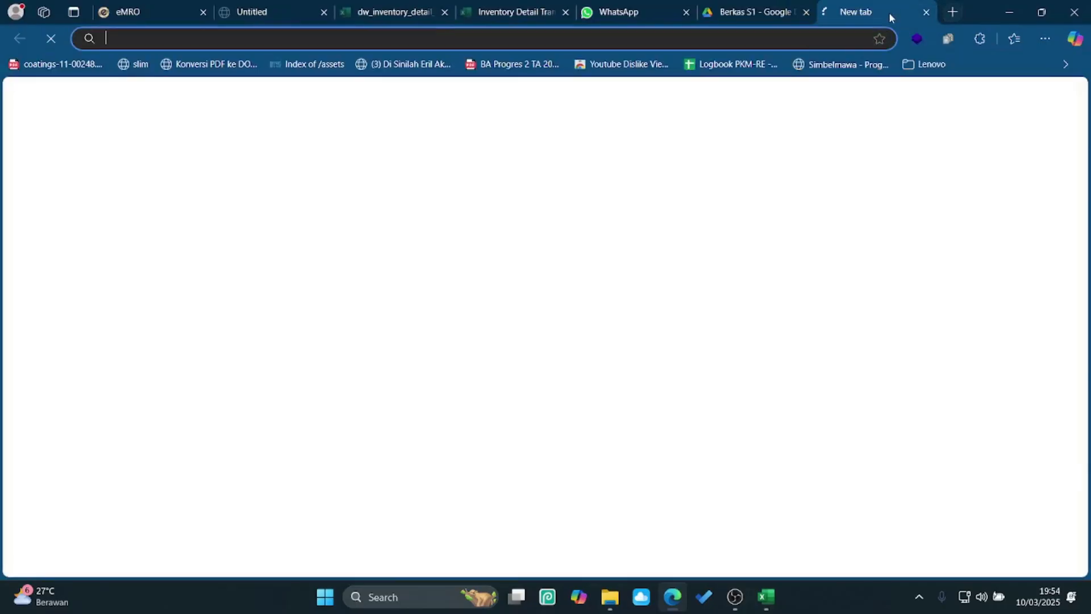
text(bi)
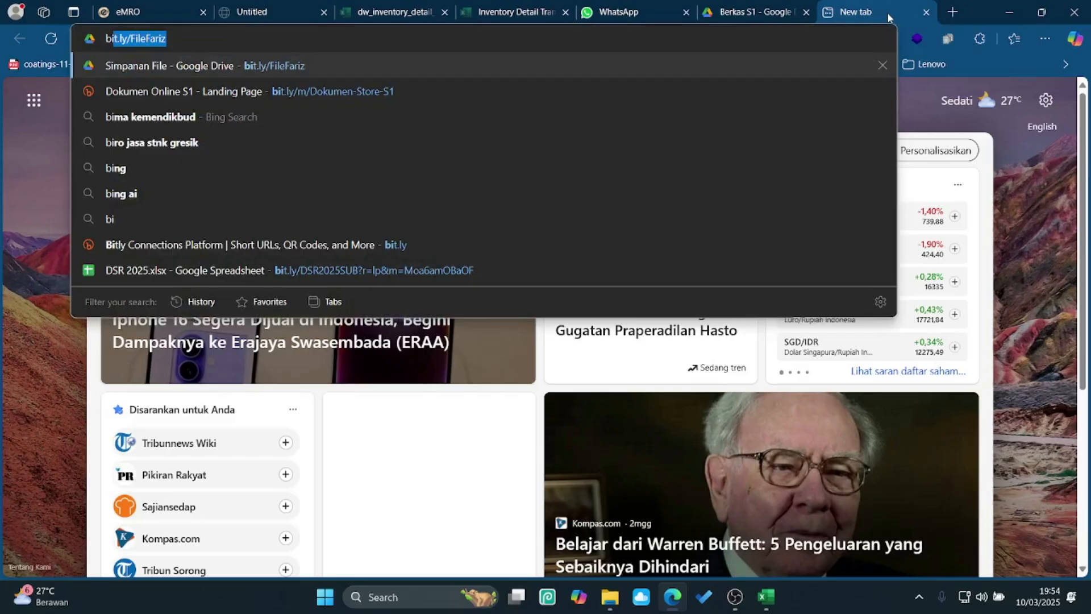
text(t.ly)
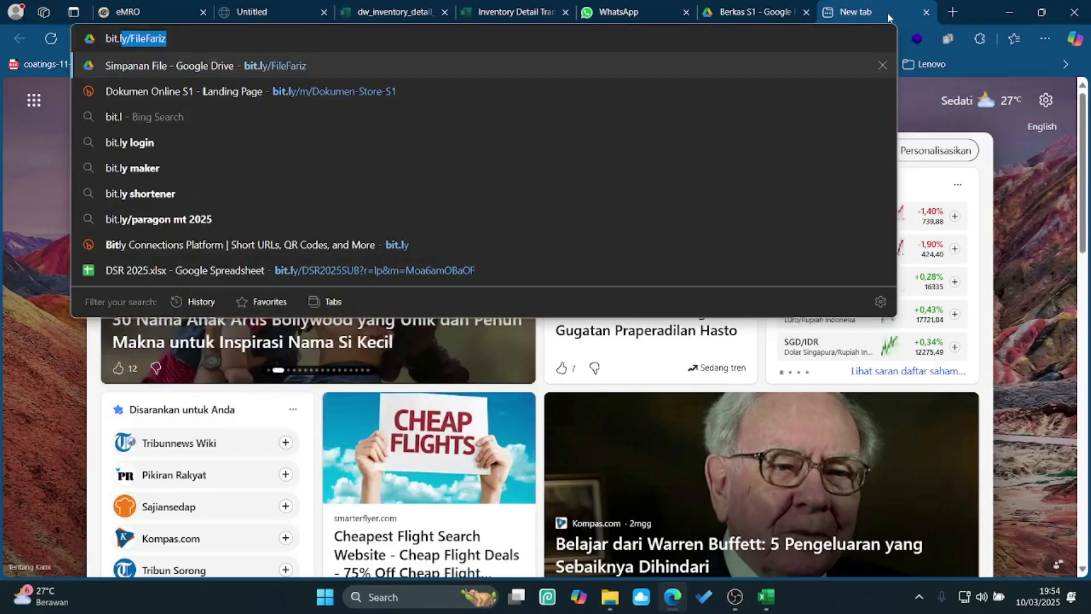
click(452, 96)
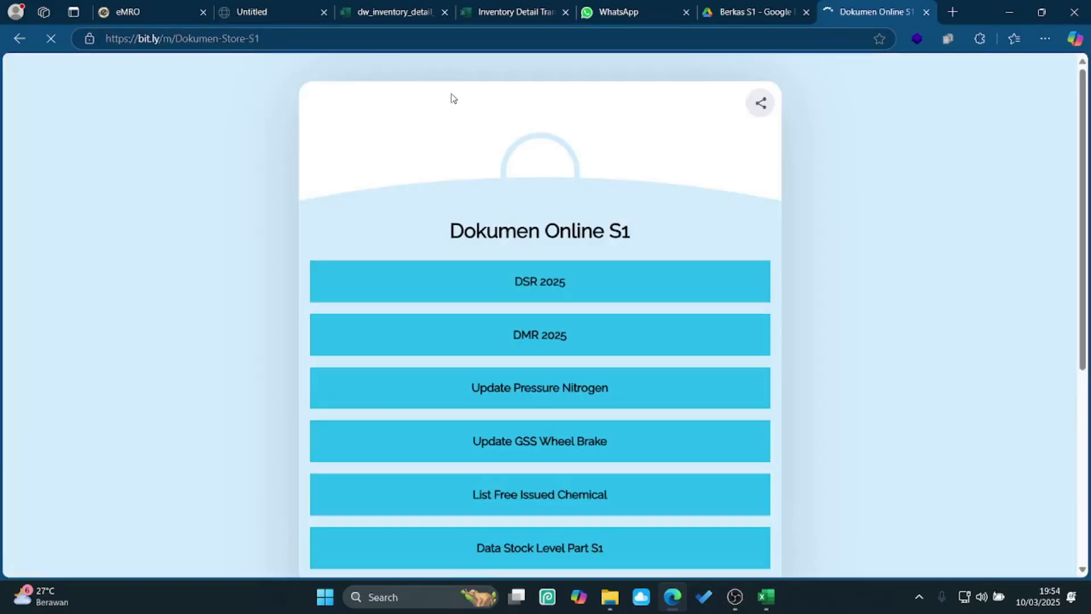
click(534, 341)
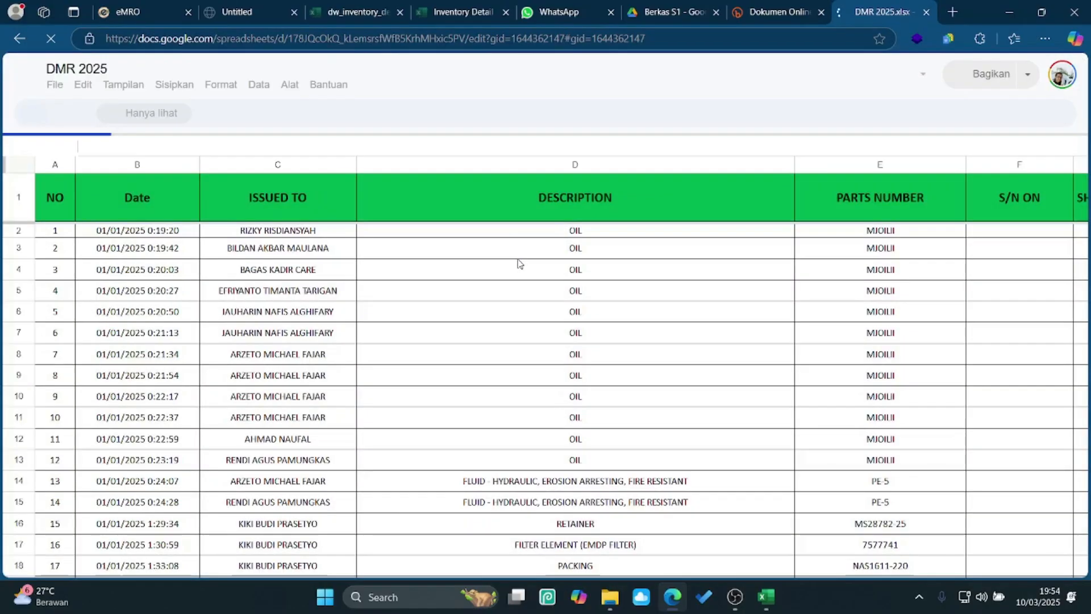
Step: Scroll to the end of DMR 2025 and select B4868, the first empty row below entry 4866
scroll(547, 308, down, 15)
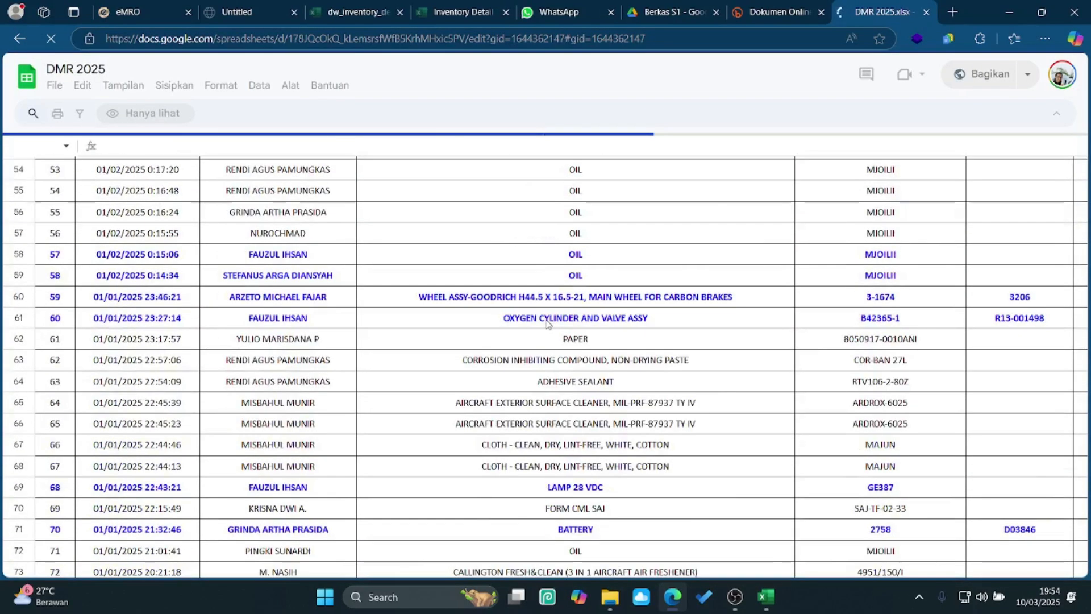
scroll(546, 329, down, 5)
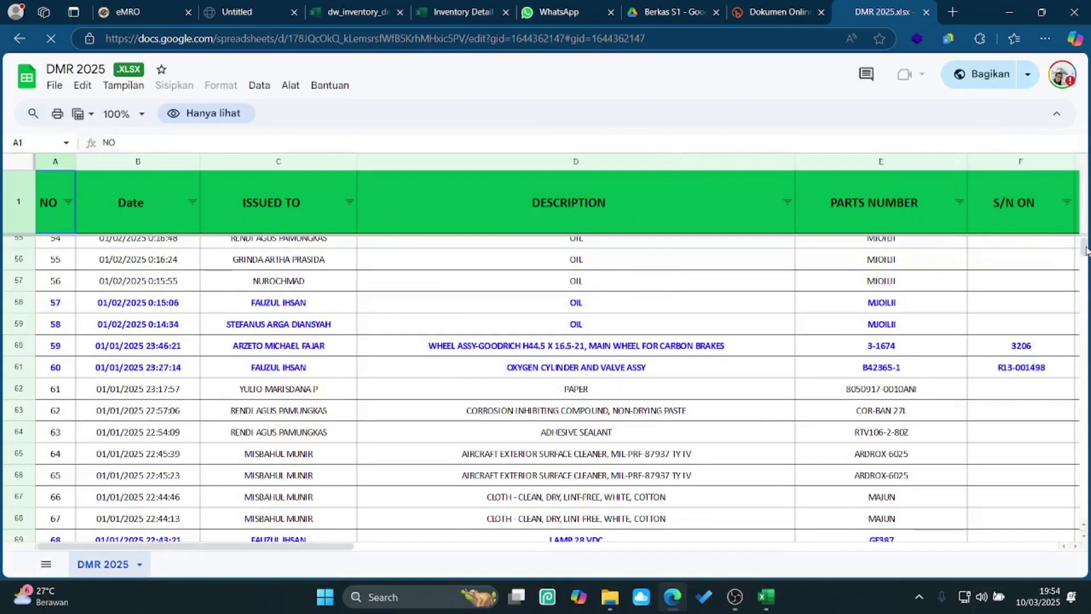
drag(1084, 251, 1085, 342)
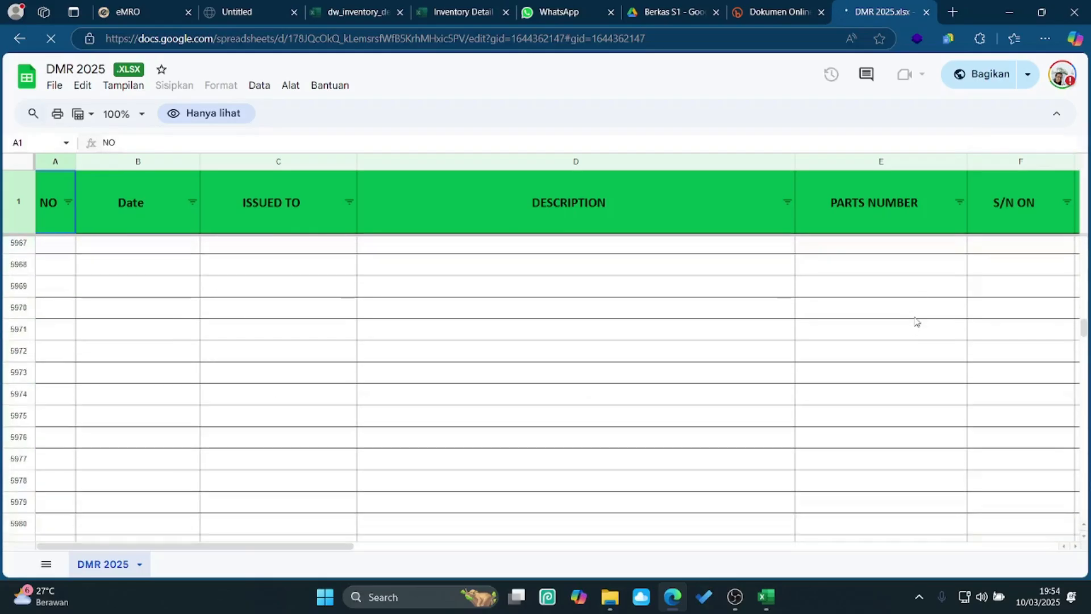
scroll(917, 322, up, 20)
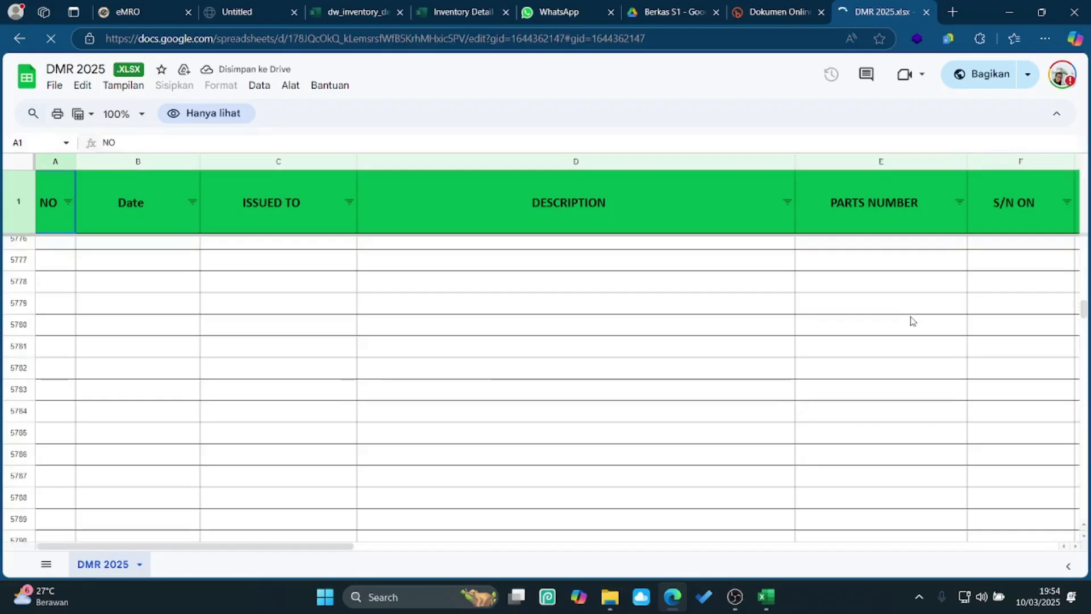
scroll(911, 321, up, 20)
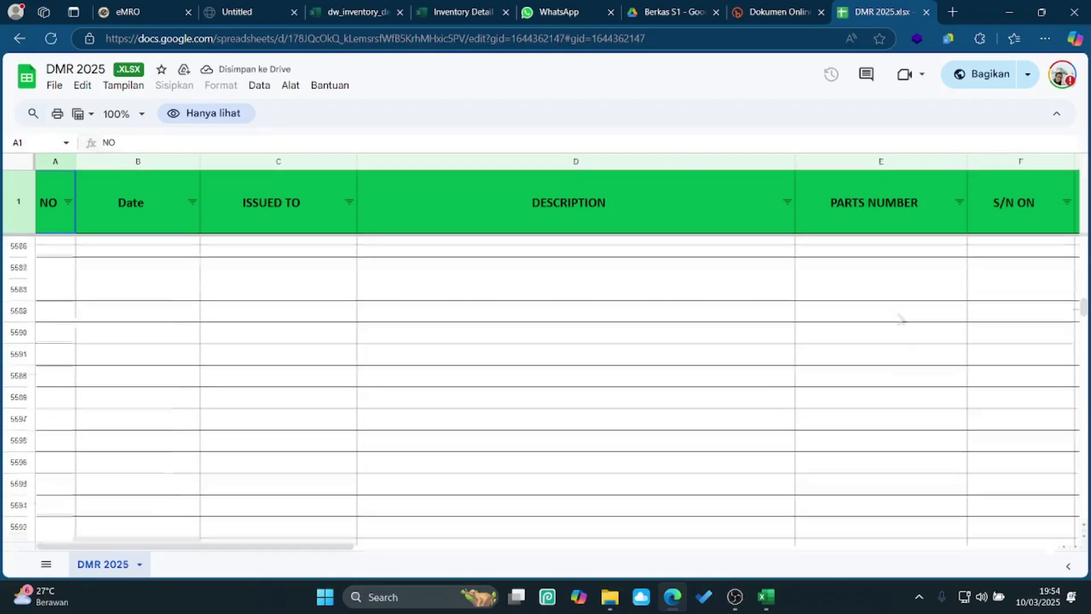
scroll(899, 319, up, 20)
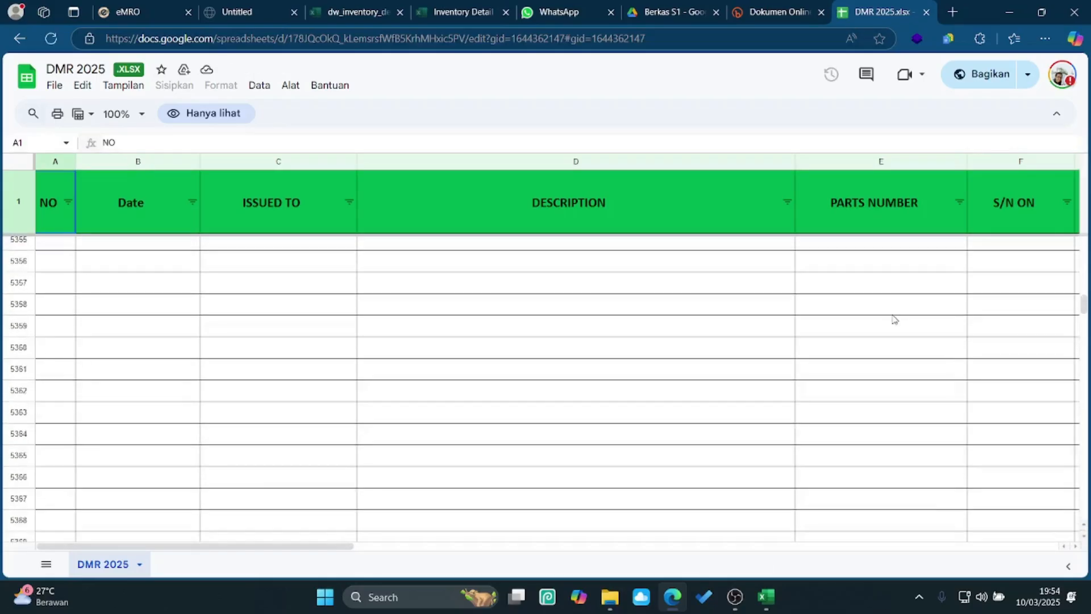
scroll(869, 318, up, 20)
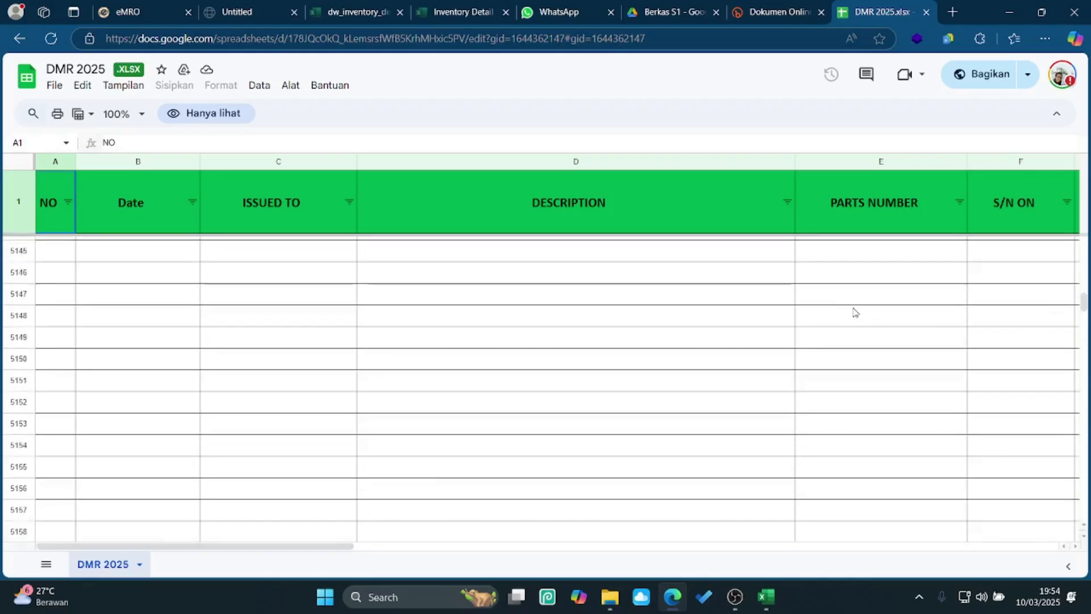
scroll(853, 312, up, 20)
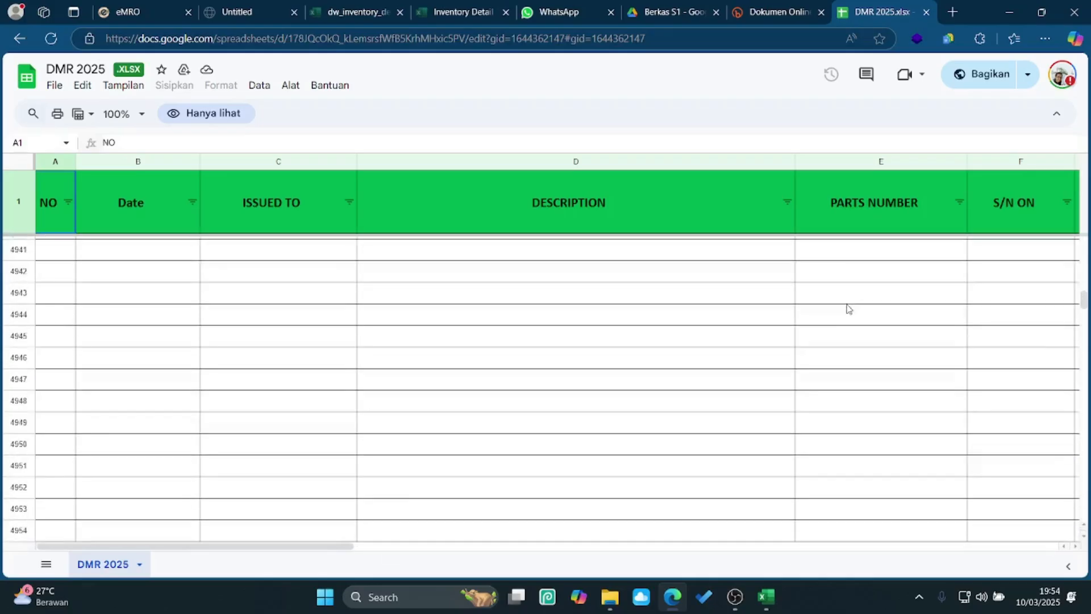
scroll(845, 303, up, 16)
scroll(835, 304, down, 12)
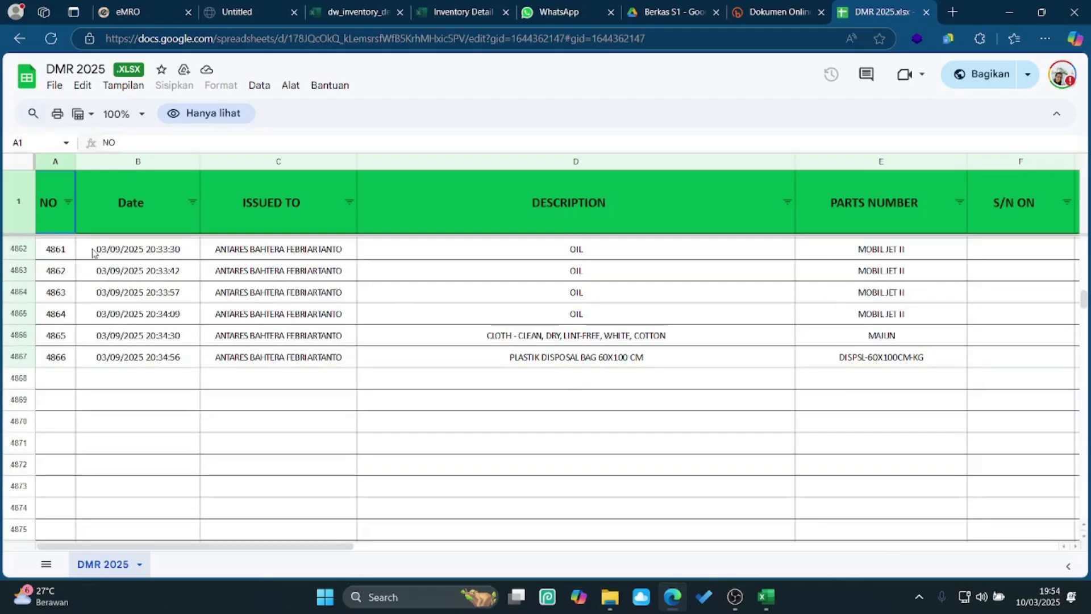
click(138, 380)
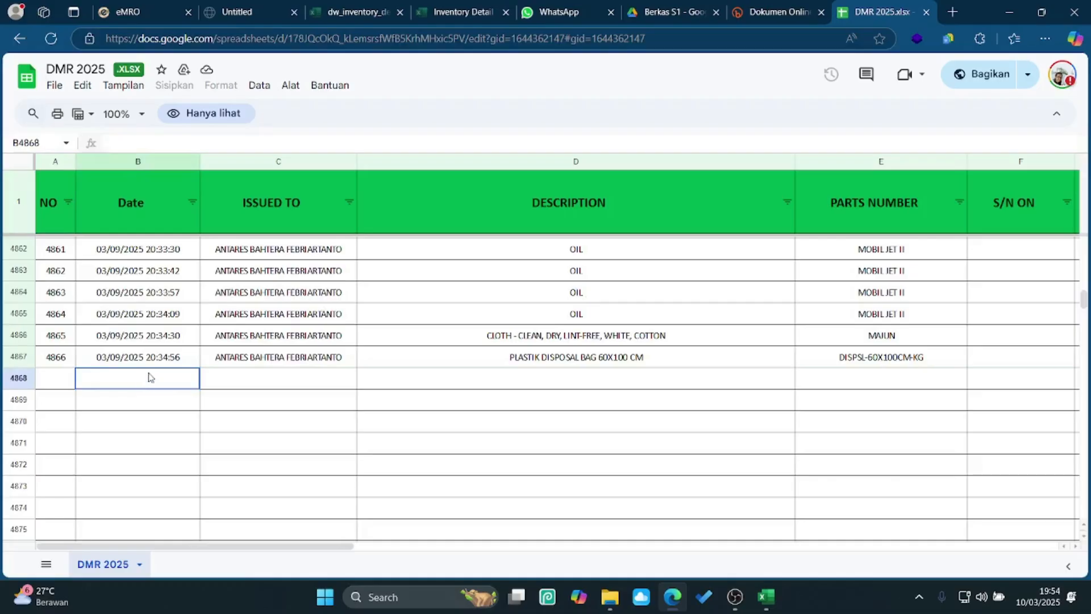
right_click(149, 377)
key(Escape)
click(1009, 12)
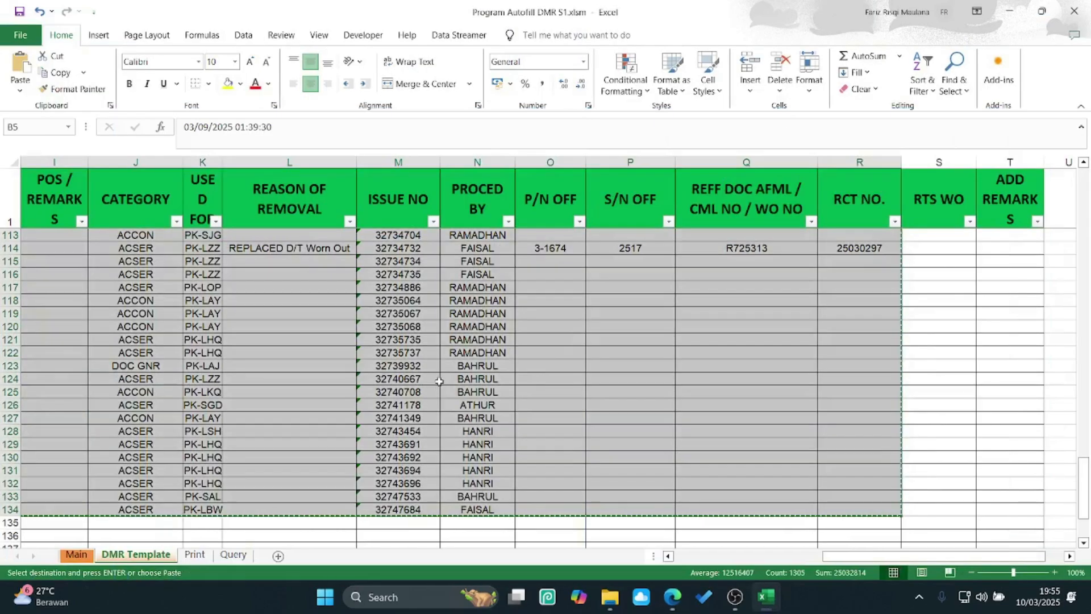
click(672, 596)
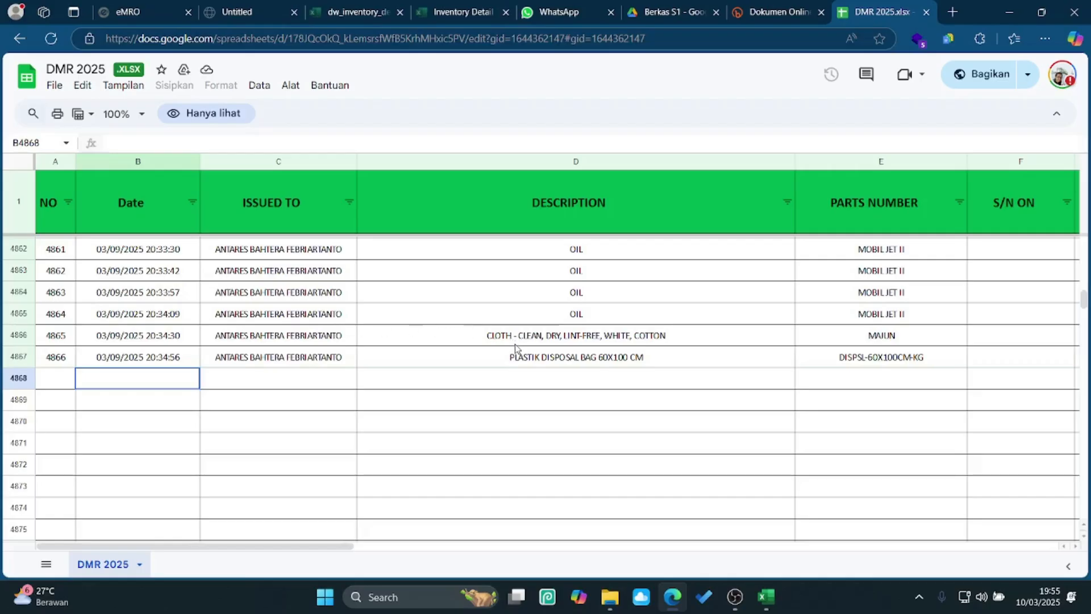
click(733, 596)
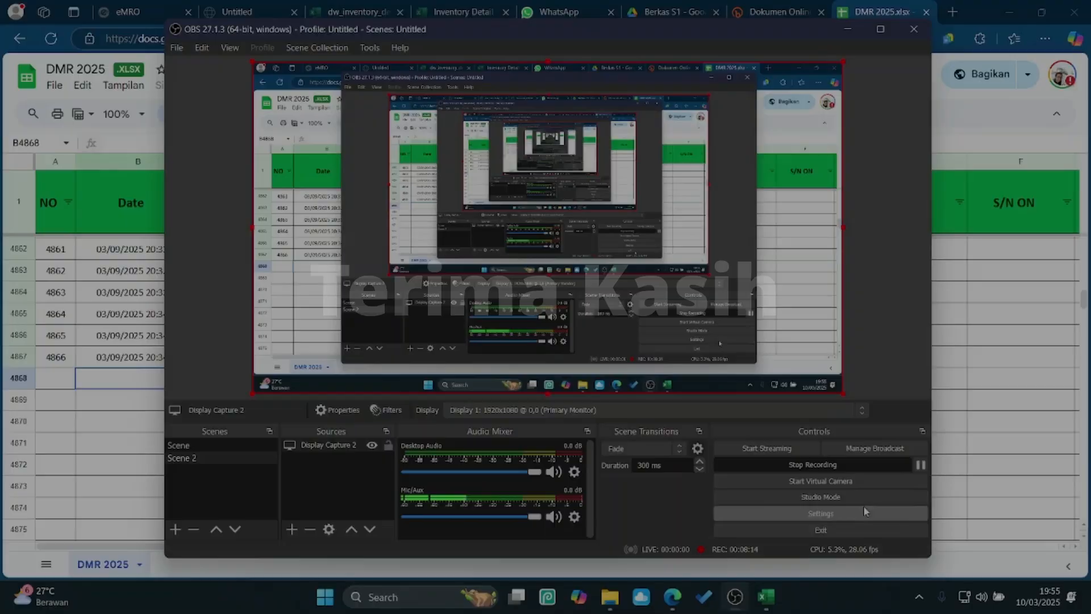